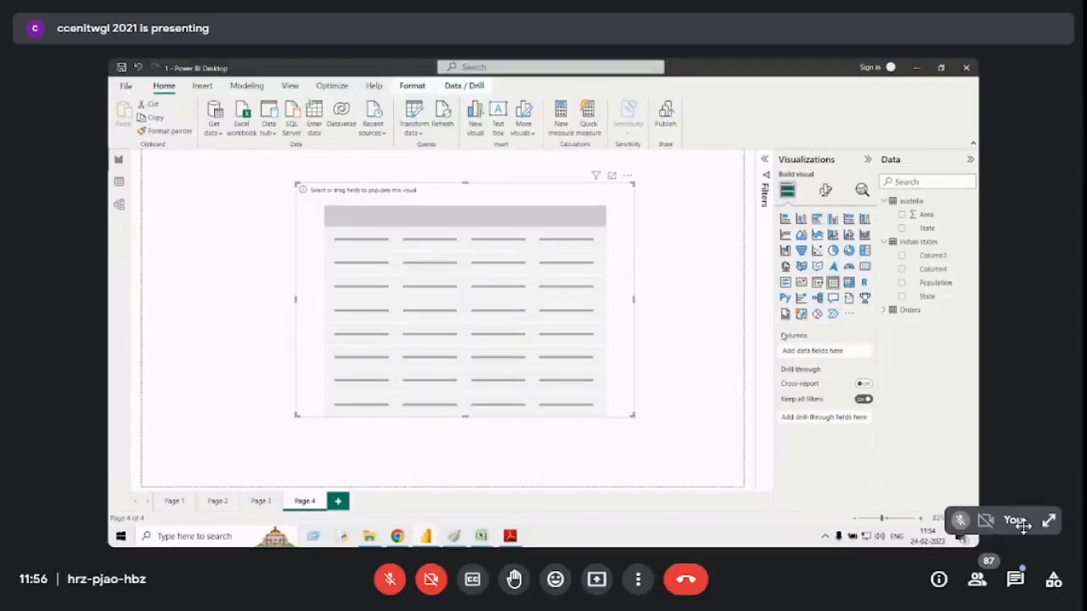
Populate the empty table visual with Sub-Category, Sales, Profit and Quantity from the Orders table.
{"action": "left_click", "coordinate": [884, 242]}
{"action": "left_click", "coordinate": [884, 202]}
{"action": "left_click", "coordinate": [885, 229]}
{"action": "scroll", "coordinate": [916, 459], "scroll_direction": "down", "scroll_amount": 1}
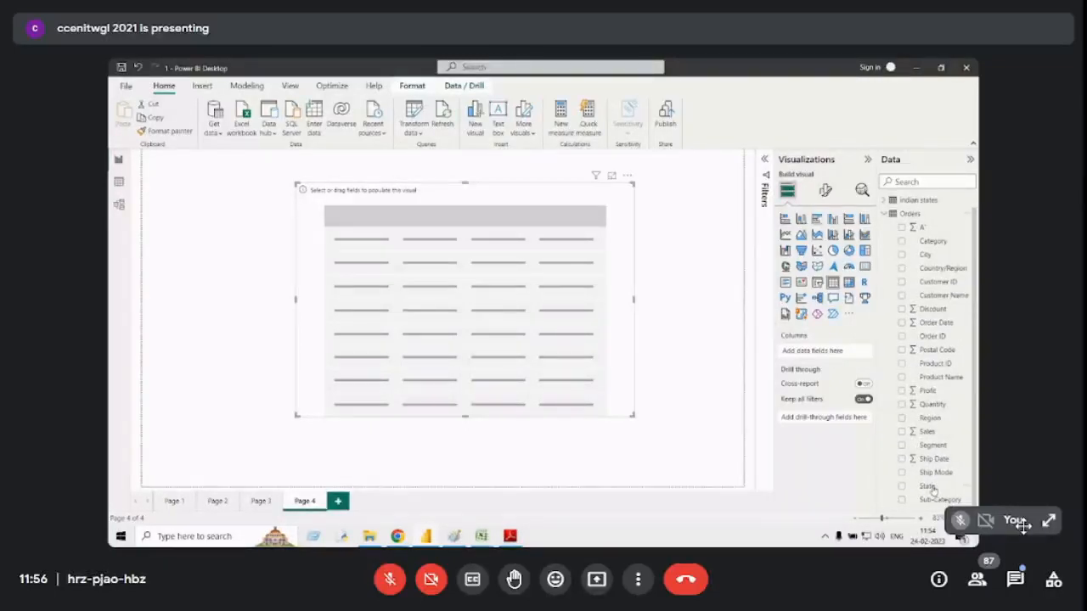
{"action": "left_click_drag", "start_coordinate": [934, 499], "coordinate": [323, 212]}
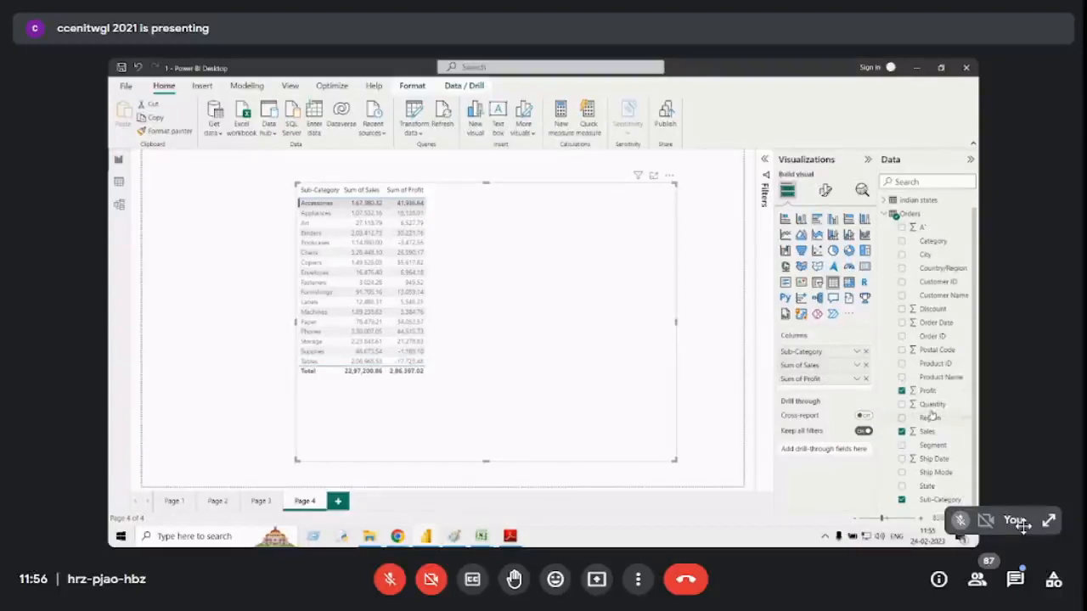
{"action": "left_click_drag", "start_coordinate": [932, 404], "coordinate": [831, 393]}
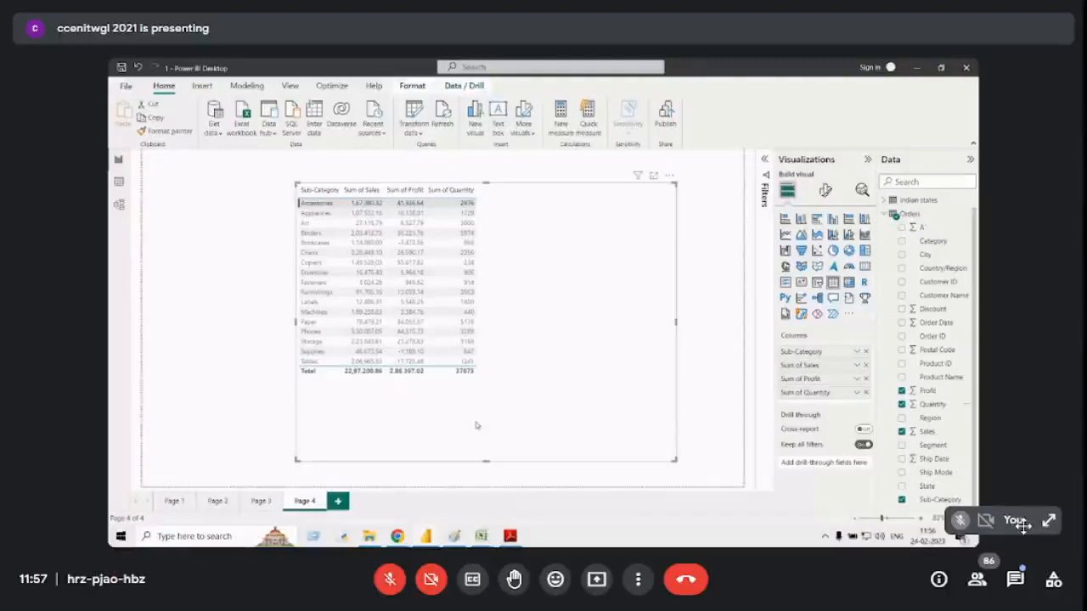
Shrink the table visual to fit its data more closely, view it in focus mode and return to the report.
{"action": "left_click_drag", "start_coordinate": [604, 406], "coordinate": [557, 393]}
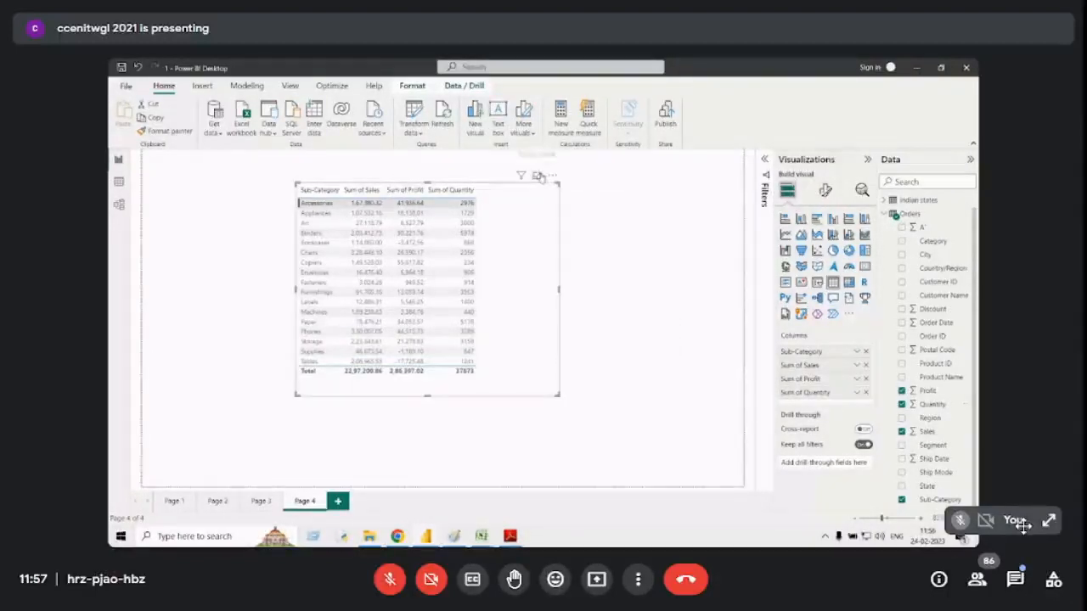
{"action": "left_click", "coordinate": [537, 176]}
{"action": "left_click", "coordinate": [169, 171]}
Format the table's values at font size 13, trying Courier New before switching the font to Arial.
{"action": "left_click", "coordinate": [825, 190]}
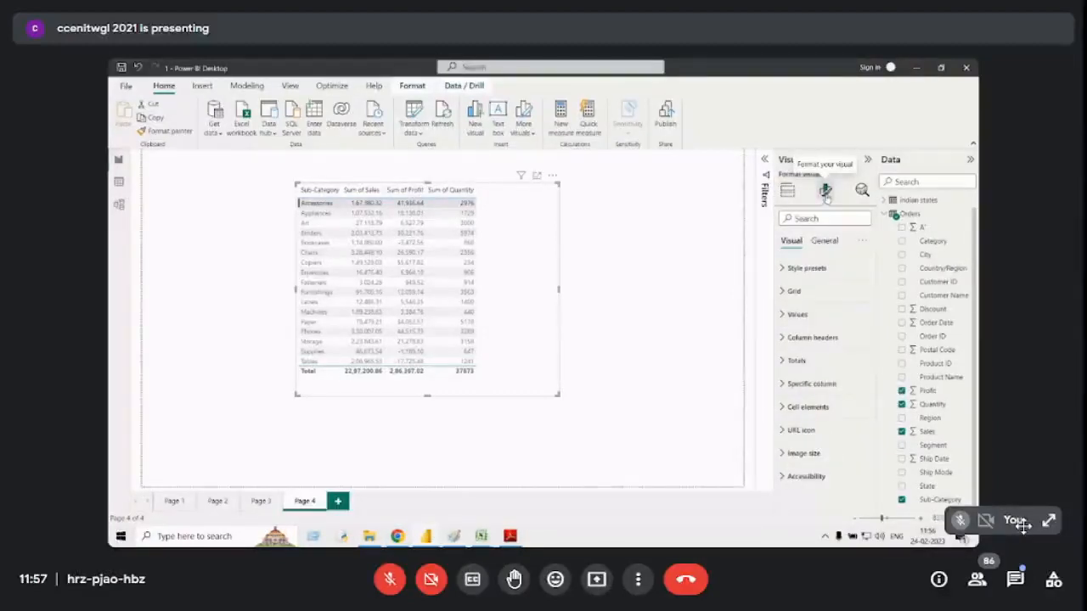
{"action": "left_click", "coordinate": [785, 316]}
{"action": "left_click", "coordinate": [861, 364]}
{"action": "left_click", "coordinate": [862, 363]}
{"action": "left_click", "coordinate": [862, 363]}
{"action": "left_click", "coordinate": [826, 367]}
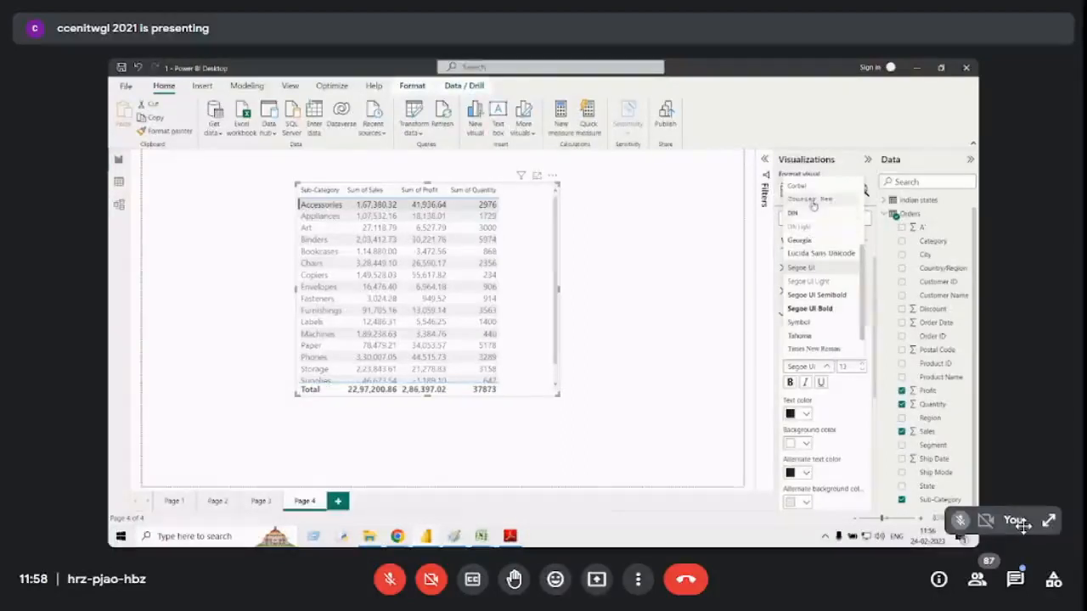
{"action": "left_click", "coordinate": [813, 203]}
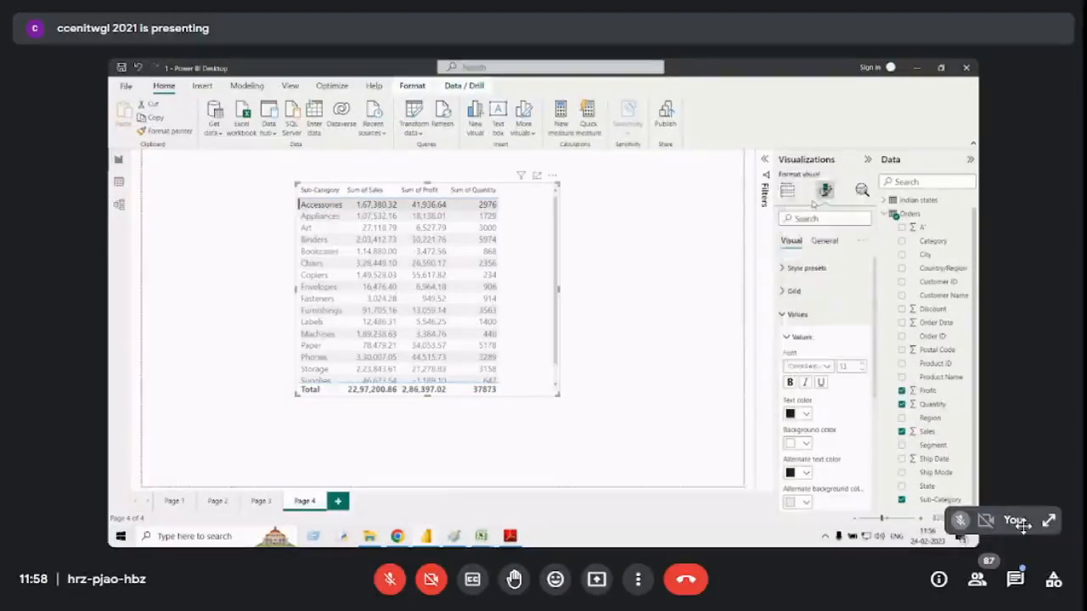
{"action": "left_click", "coordinate": [826, 367]}
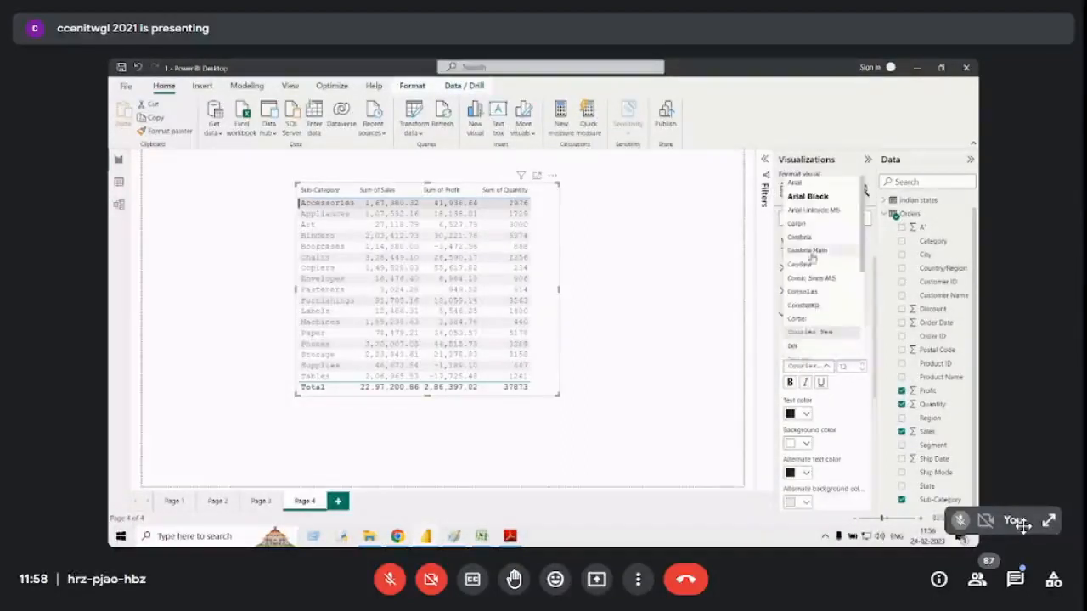
{"action": "left_click", "coordinate": [796, 183]}
Color the table's values with red text, a light yellow background and a light purple alternate background.
{"action": "scroll", "coordinate": [823, 356], "scroll_direction": "down", "scroll_amount": 1}
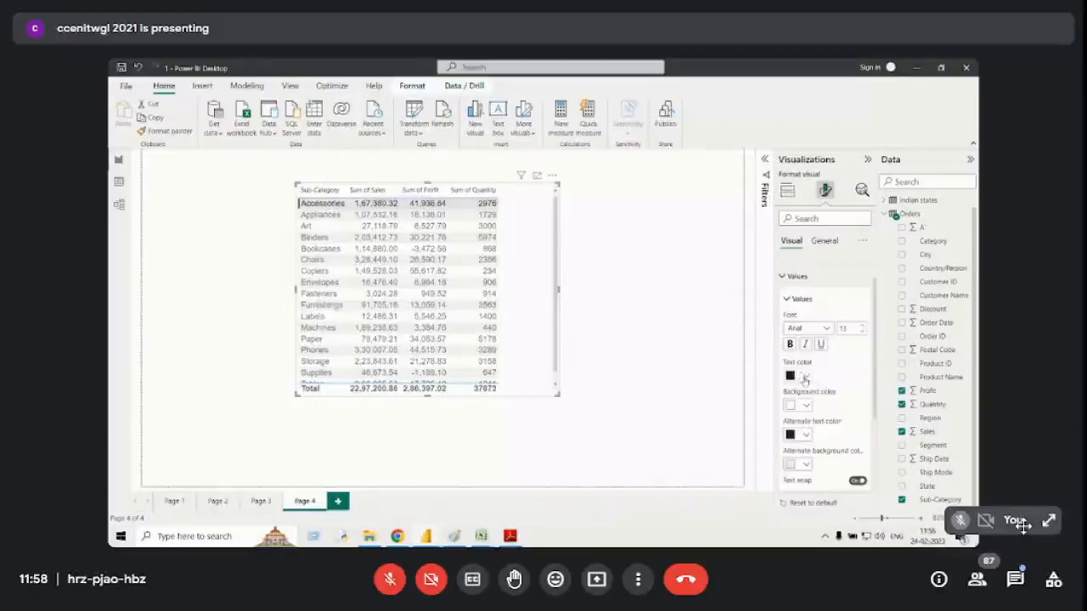
{"action": "left_click", "coordinate": [805, 378]}
{"action": "left_click", "coordinate": [813, 326]}
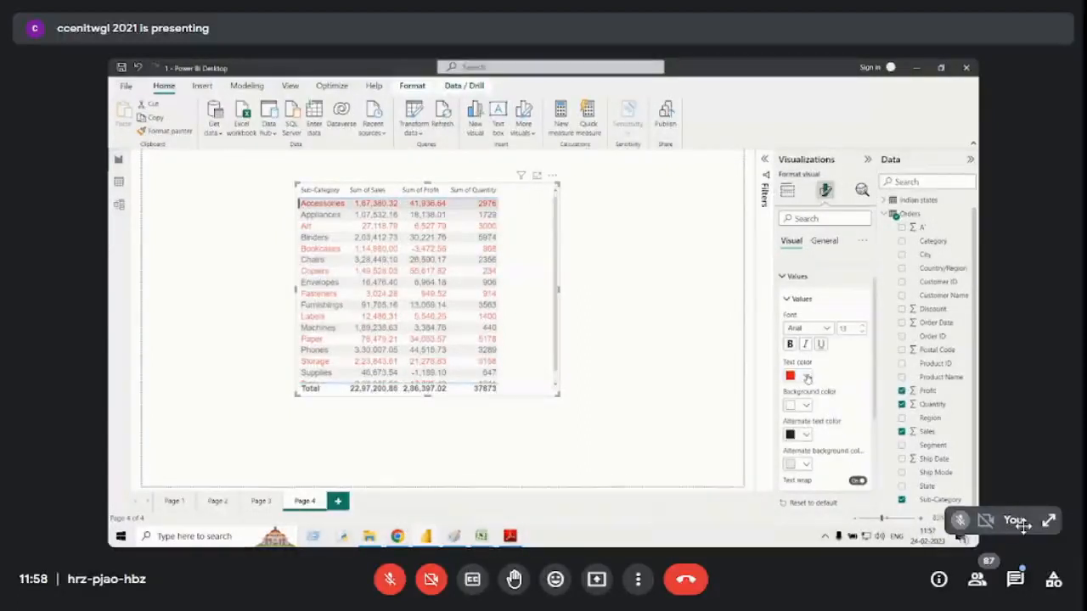
{"action": "left_click", "coordinate": [805, 405]}
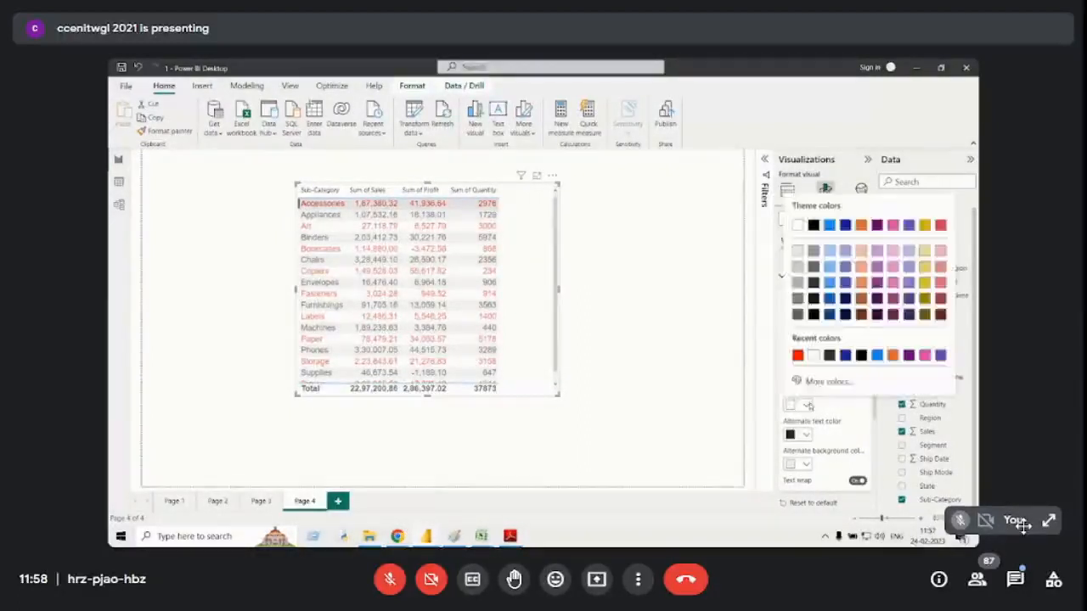
{"action": "left_click", "coordinate": [925, 252]}
{"action": "scroll", "coordinate": [807, 390], "scroll_direction": "down", "scroll_amount": 2}
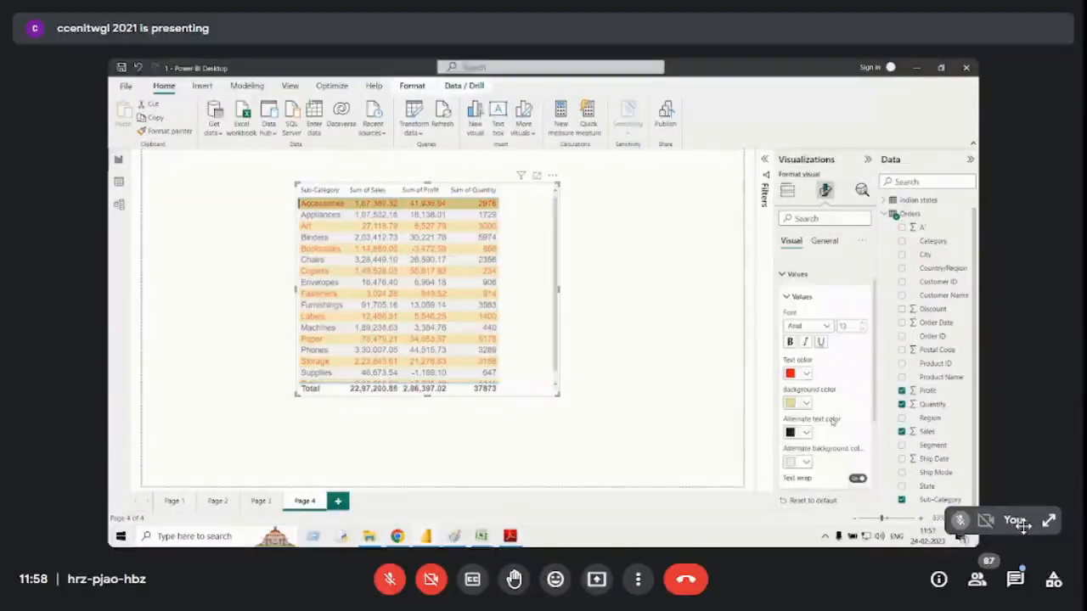
{"action": "left_click", "coordinate": [808, 389]}
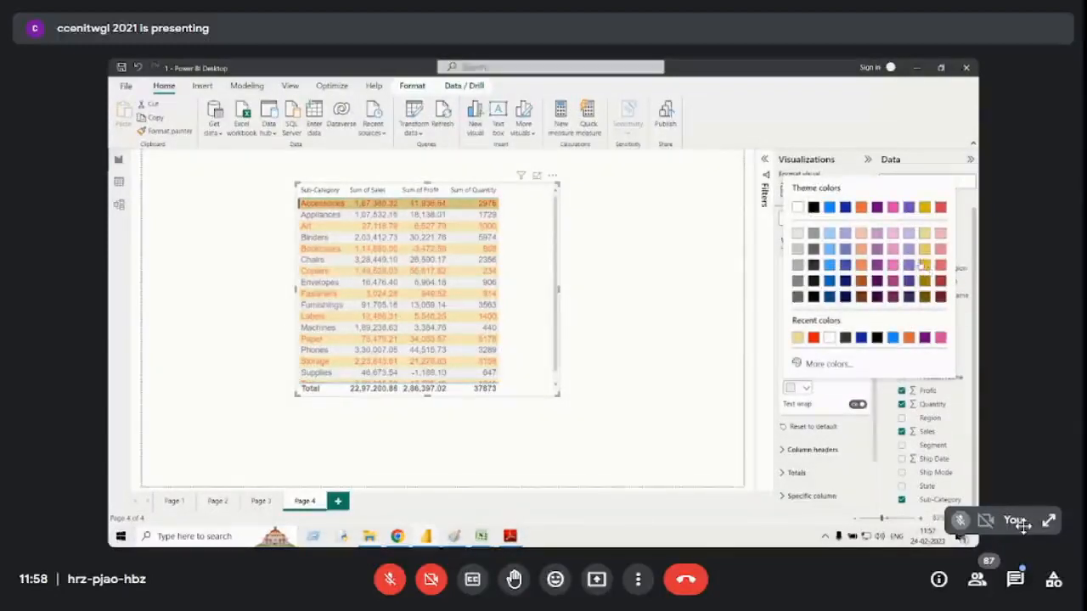
{"action": "left_click", "coordinate": [908, 234]}
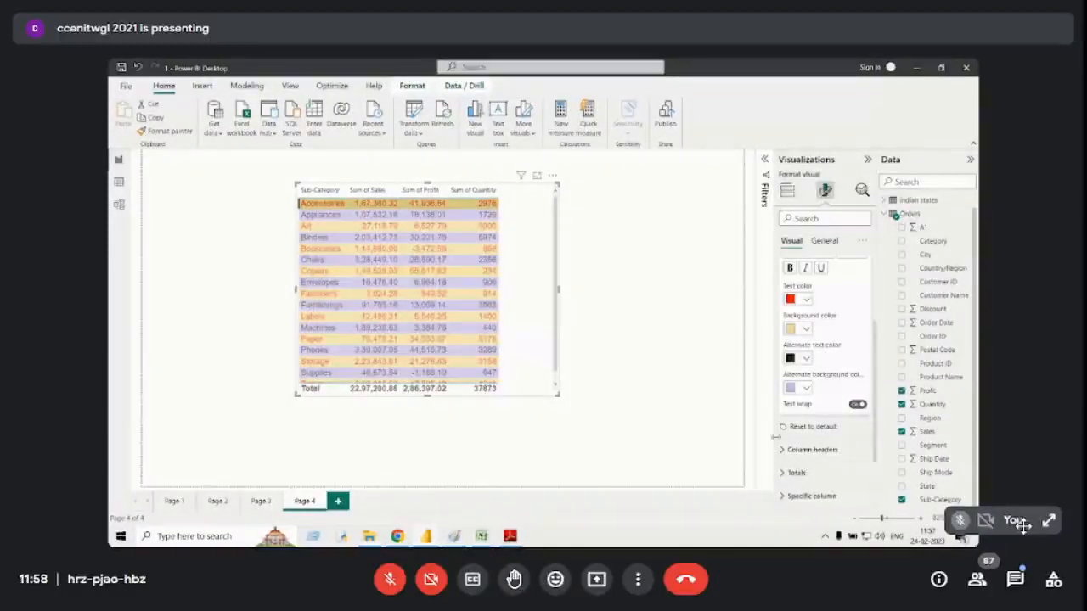
Reset the formatting of the table's values to default.
{"action": "scroll", "coordinate": [796, 313], "scroll_direction": "up", "scroll_amount": 2}
{"action": "left_click", "coordinate": [802, 335]}
{"action": "left_click", "coordinate": [812, 340]}
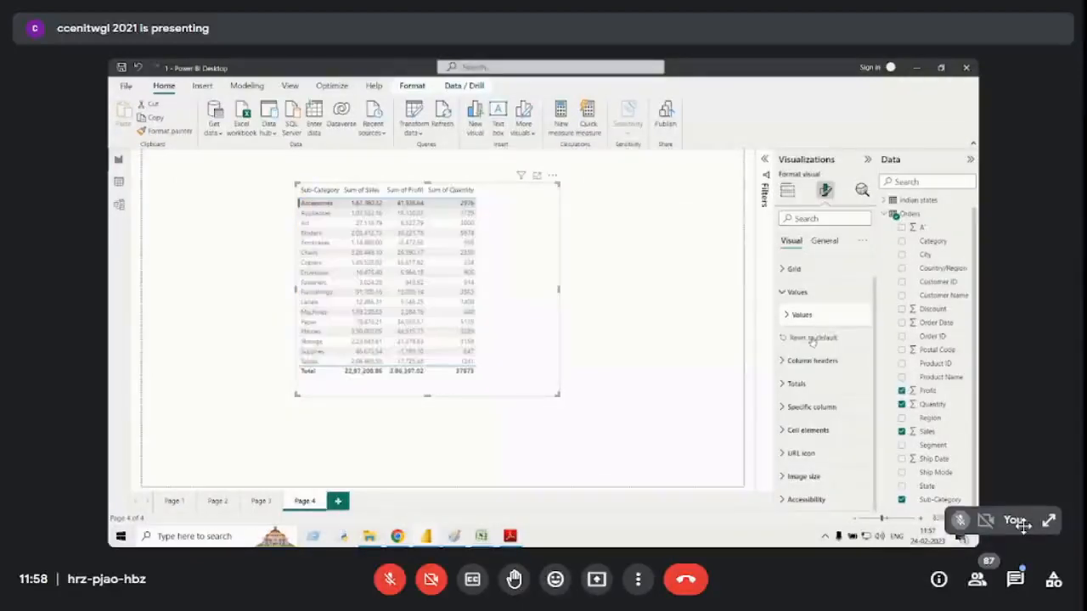
Format the table's column headers in bold, font size 13, with red text.
{"action": "left_click", "coordinate": [781, 361]}
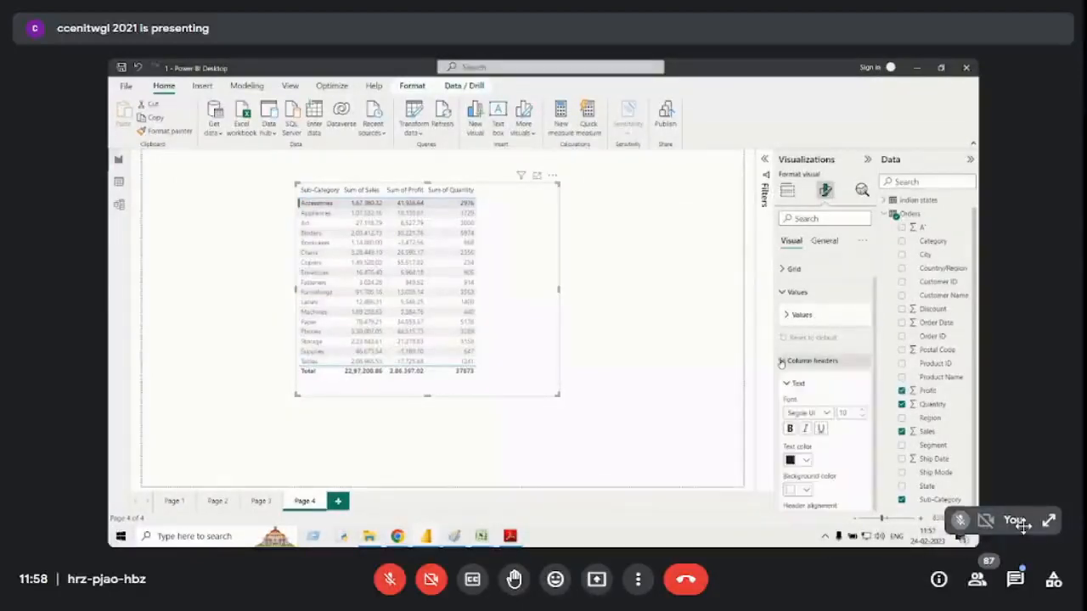
{"action": "left_click", "coordinate": [861, 411]}
{"action": "left_click", "coordinate": [861, 411]}
{"action": "left_click", "coordinate": [860, 411]}
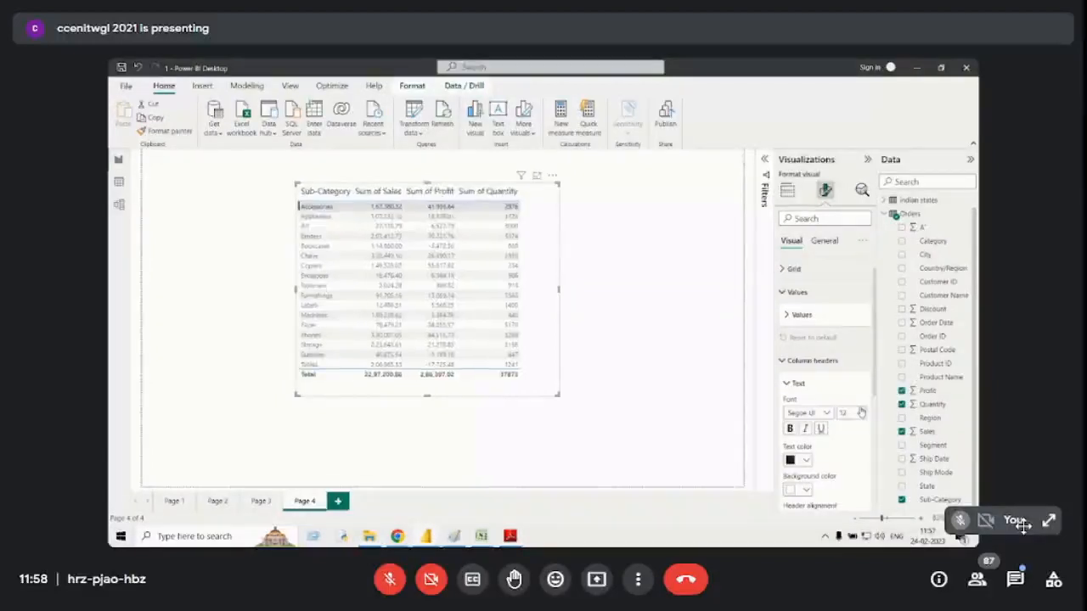
{"action": "left_click", "coordinate": [789, 430]}
{"action": "left_click", "coordinate": [803, 461]}
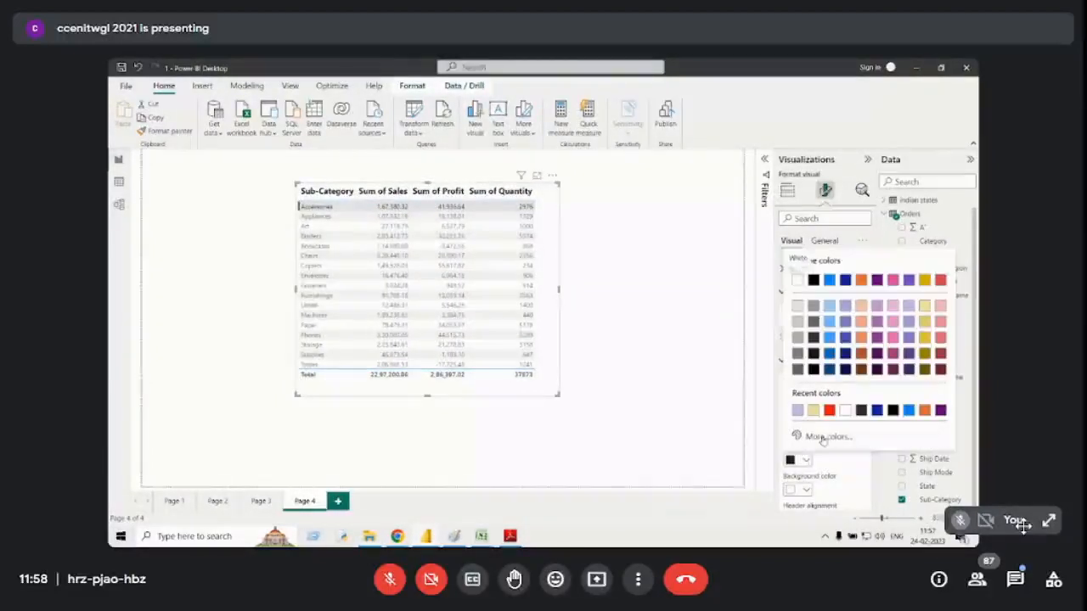
{"action": "left_click", "coordinate": [828, 410]}
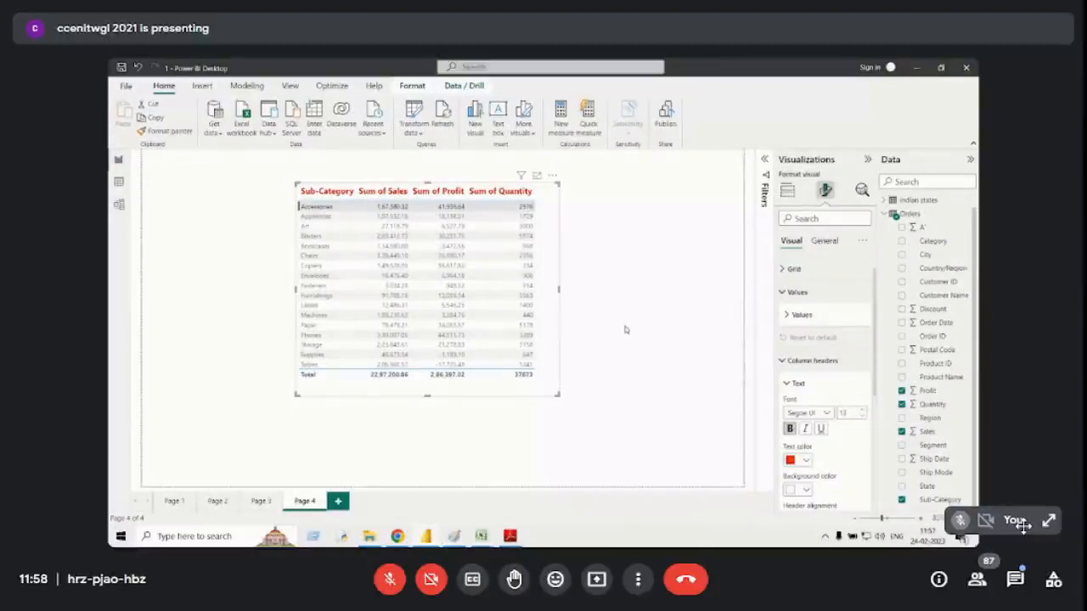
Give the column headers a light purple background and center their alignment.
{"action": "scroll", "coordinate": [810, 424], "scroll_direction": "down", "scroll_amount": 2}
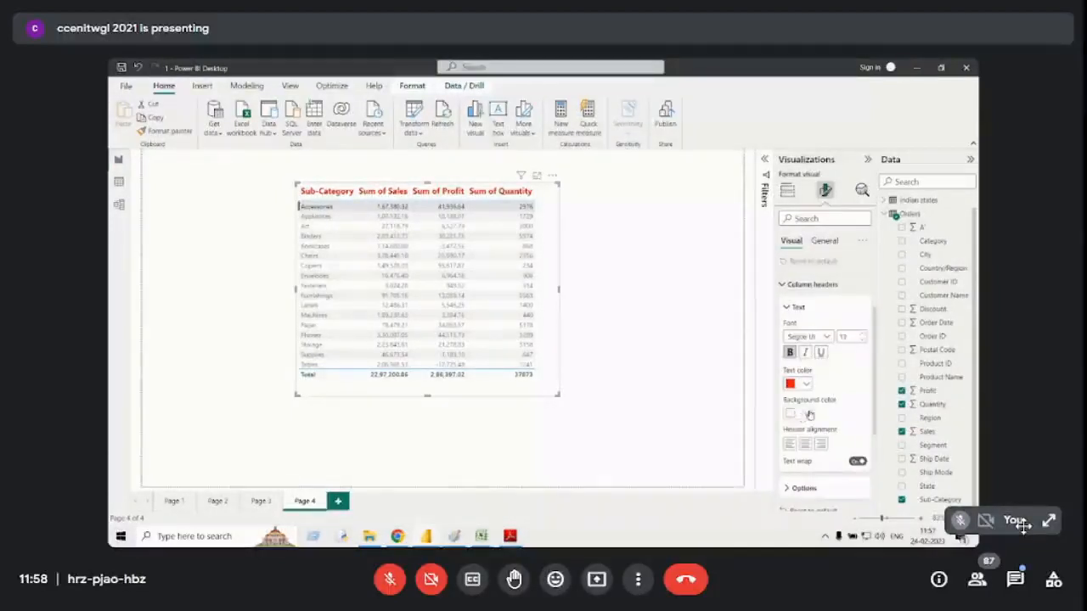
{"action": "left_click", "coordinate": [809, 414]}
{"action": "left_click", "coordinate": [812, 363]}
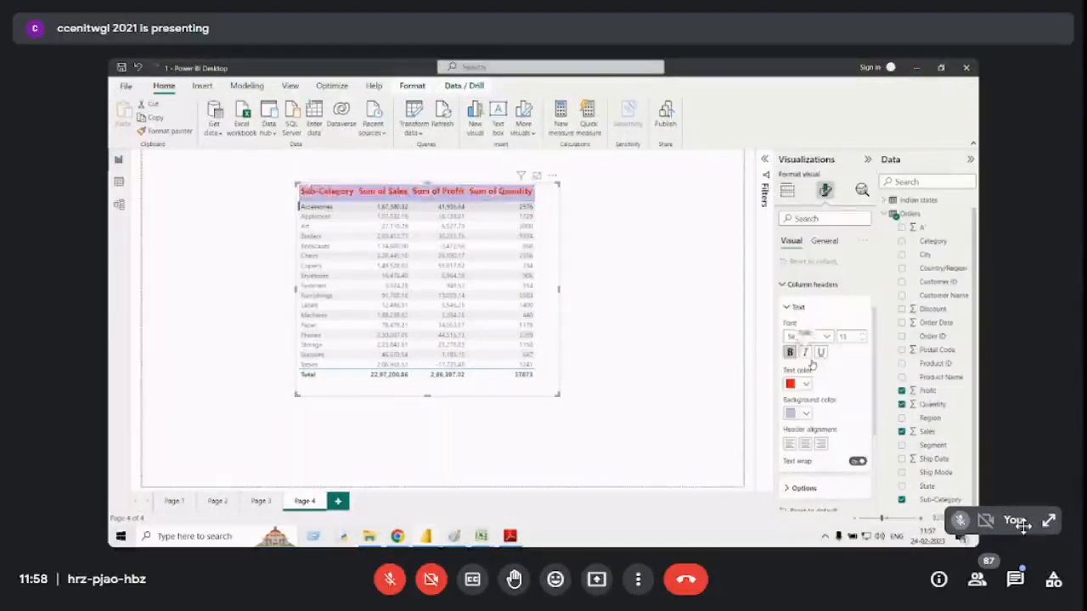
{"action": "left_click", "coordinate": [805, 443]}
Enlarge the table visual on the report page.
{"action": "scroll", "coordinate": [812, 425], "scroll_direction": "down", "scroll_amount": 2}
{"action": "left_click_drag", "start_coordinate": [558, 394], "coordinate": [678, 449]}
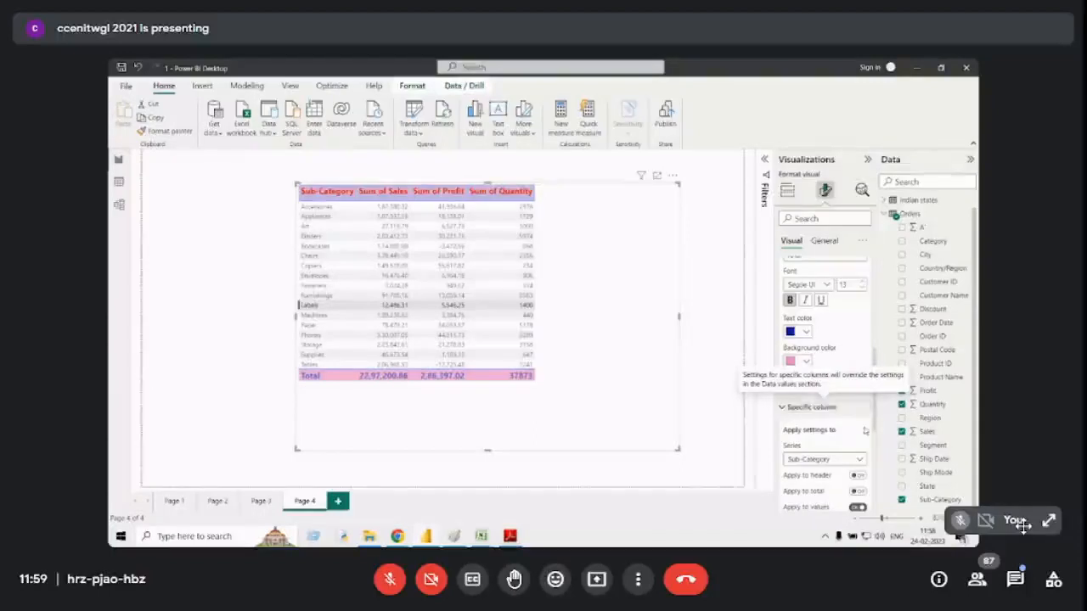
Target the Sum of Profit column for specific formatting, applying it to the header and total as well as the values.
{"action": "scroll", "coordinate": [858, 420], "scroll_direction": "down", "scroll_amount": 3}
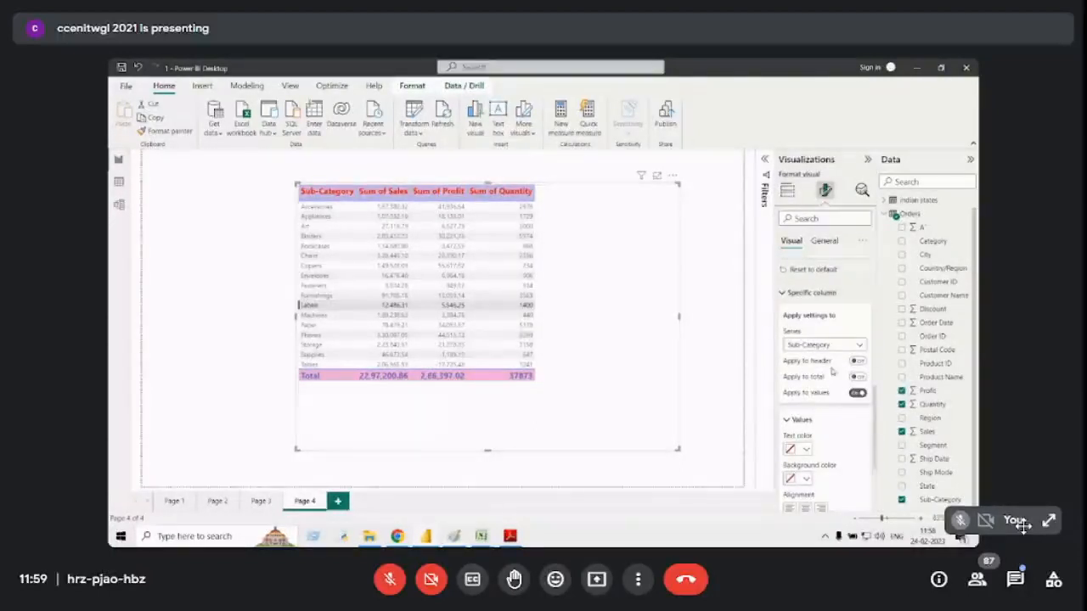
{"action": "left_click", "coordinate": [859, 346]}
{"action": "left_click", "coordinate": [815, 384]}
{"action": "left_click", "coordinate": [857, 361]}
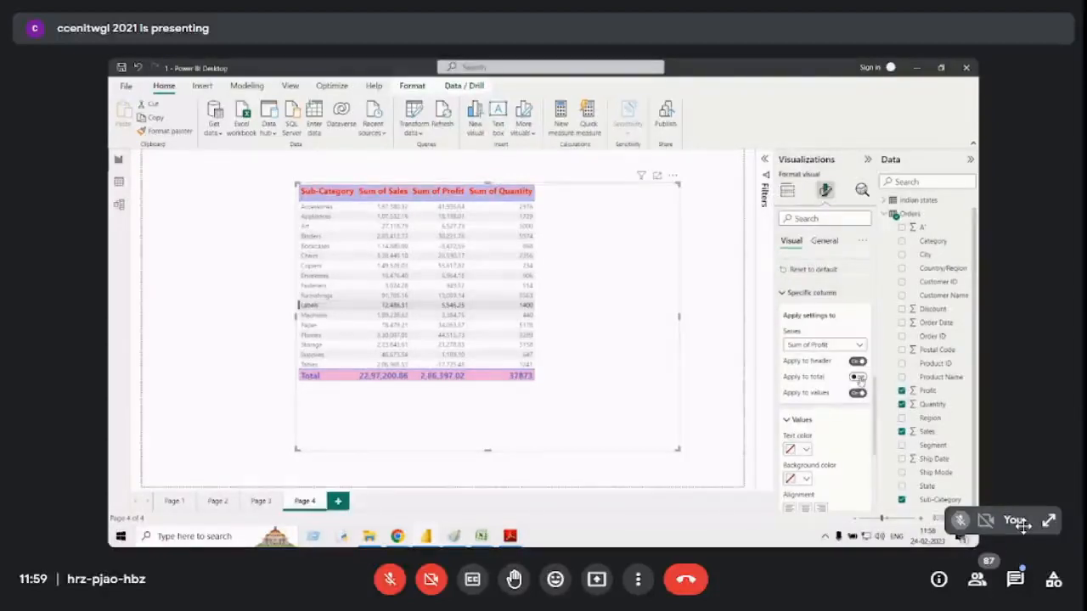
{"action": "left_click", "coordinate": [857, 378]}
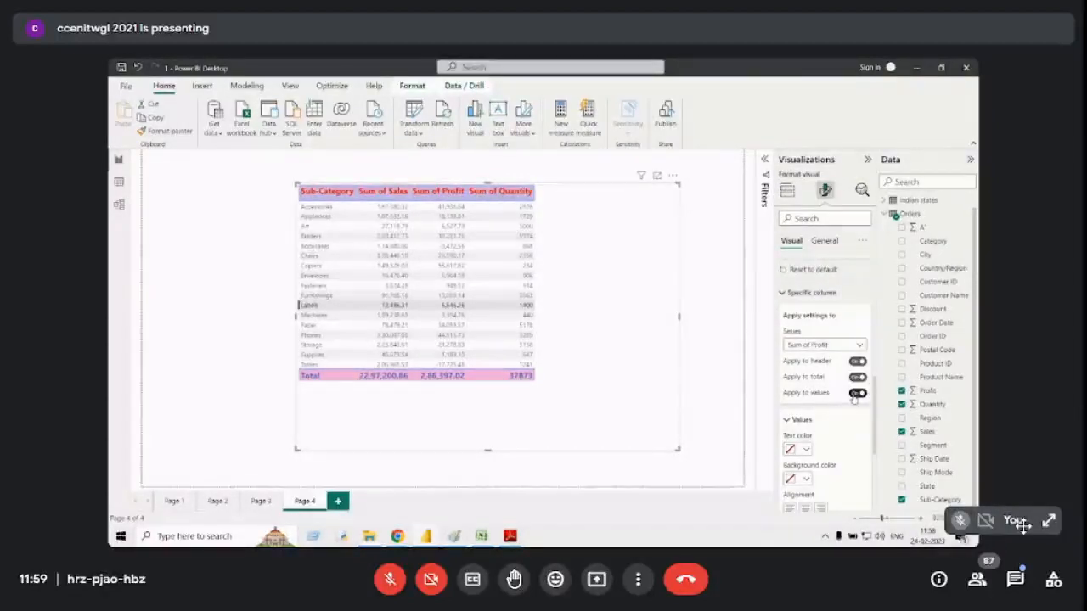
Set the Sum of Profit column's text color to blue after trying dark red.
{"action": "left_click", "coordinate": [807, 449]}
{"action": "left_click", "coordinate": [939, 357]}
{"action": "left_click", "coordinate": [807, 449]}
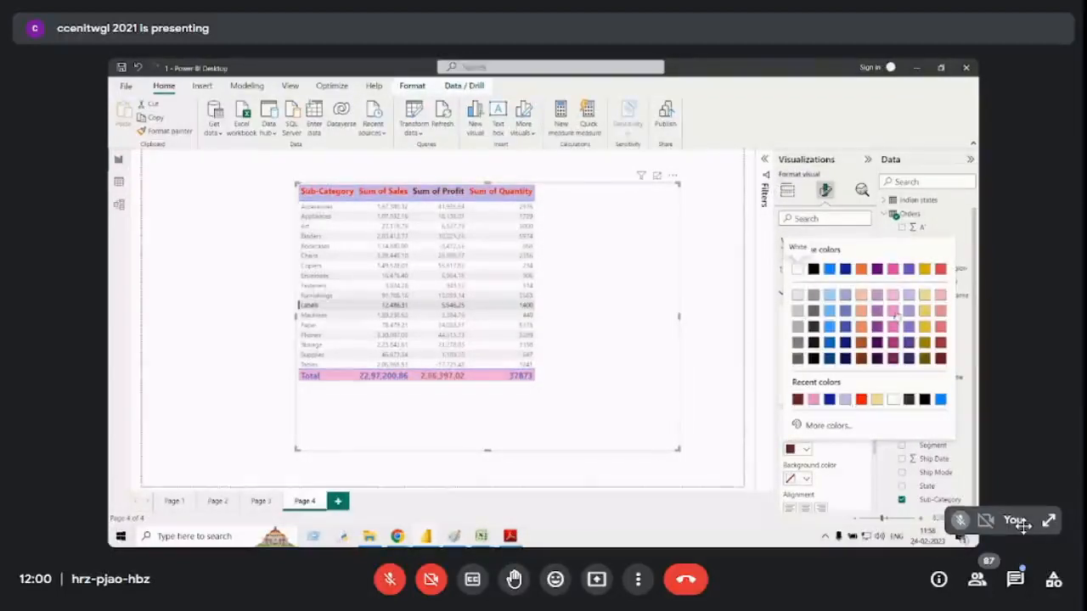
{"action": "left_click", "coordinate": [829, 343]}
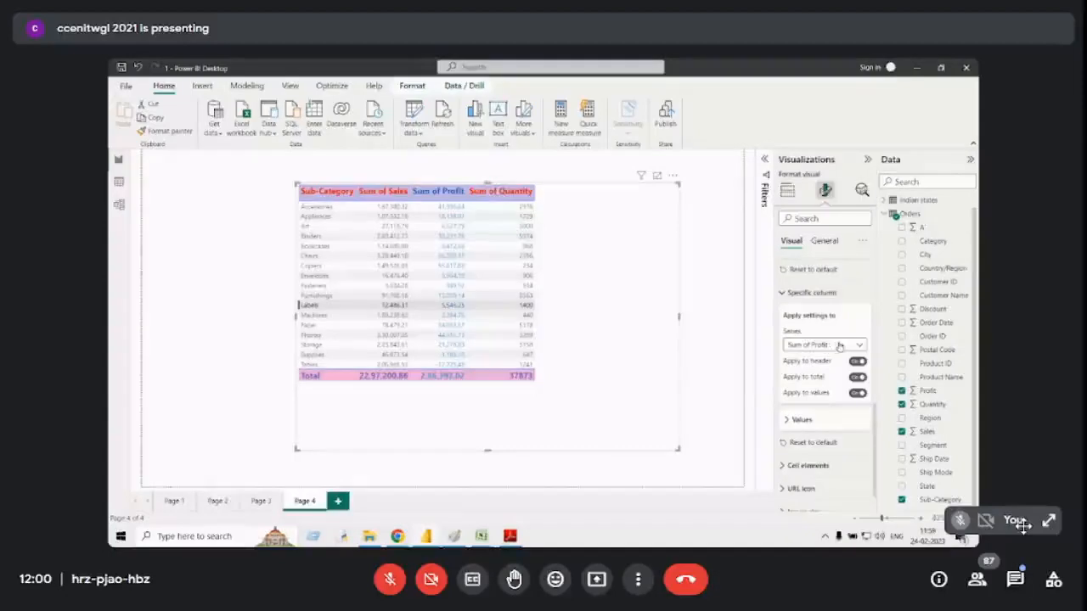
{"action": "left_click", "coordinate": [837, 345]}
{"action": "left_click", "coordinate": [839, 345]}
Enable conditional background color for the Sub-Category cell elements and apply a values-only rule that uses blue.
{"action": "scroll", "coordinate": [820, 394], "scroll_direction": "down", "scroll_amount": 1}
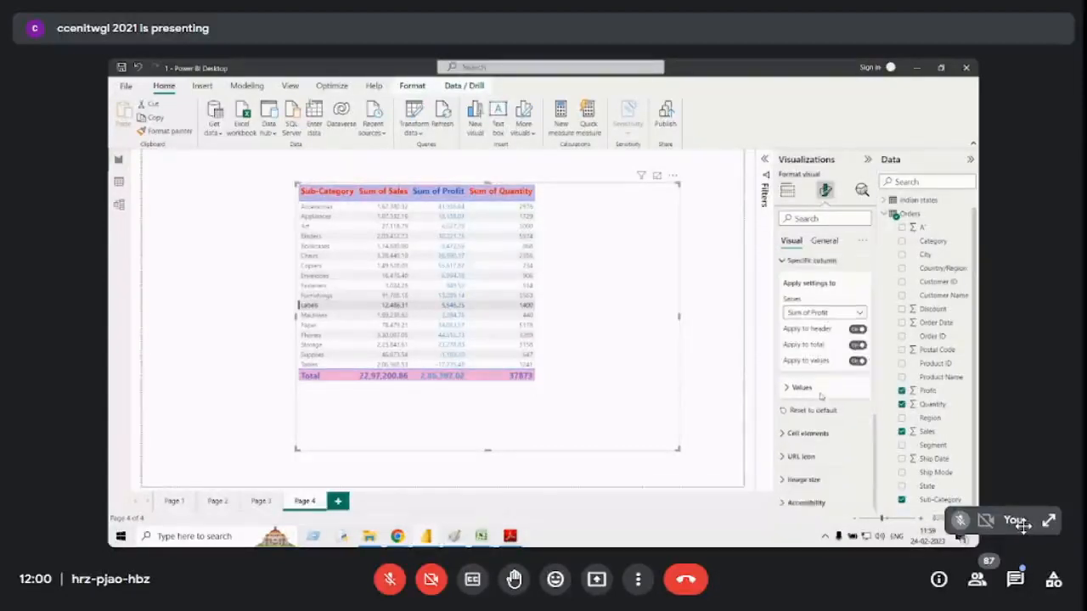
{"action": "left_click", "coordinate": [783, 431]}
{"action": "scroll", "coordinate": [849, 407], "scroll_direction": "down", "scroll_amount": 5}
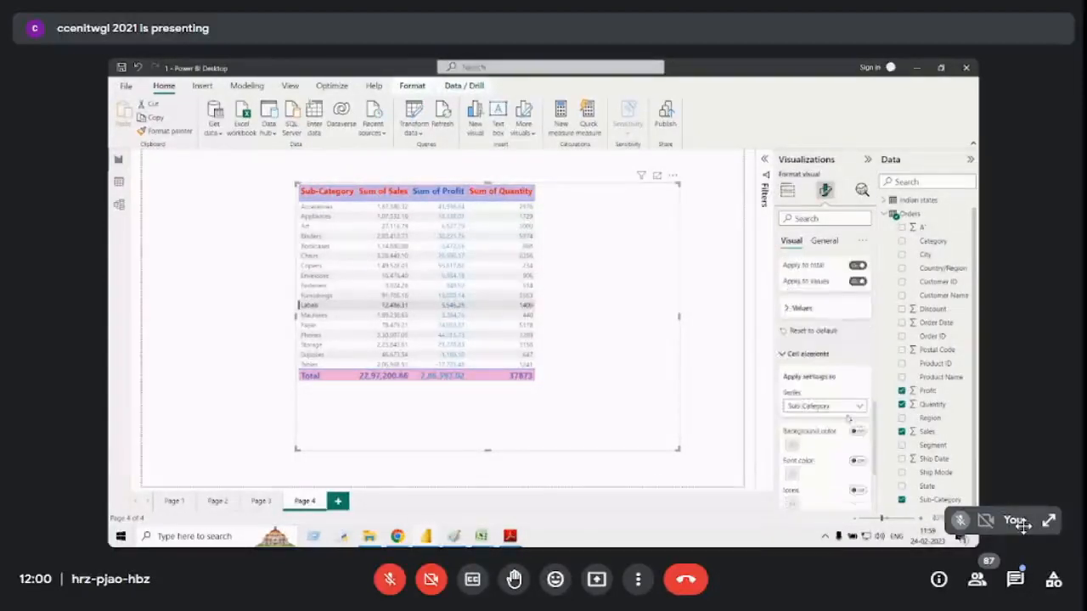
{"action": "left_click", "coordinate": [857, 316]}
{"action": "left_click", "coordinate": [792, 329]}
{"action": "left_click", "coordinate": [571, 264]}
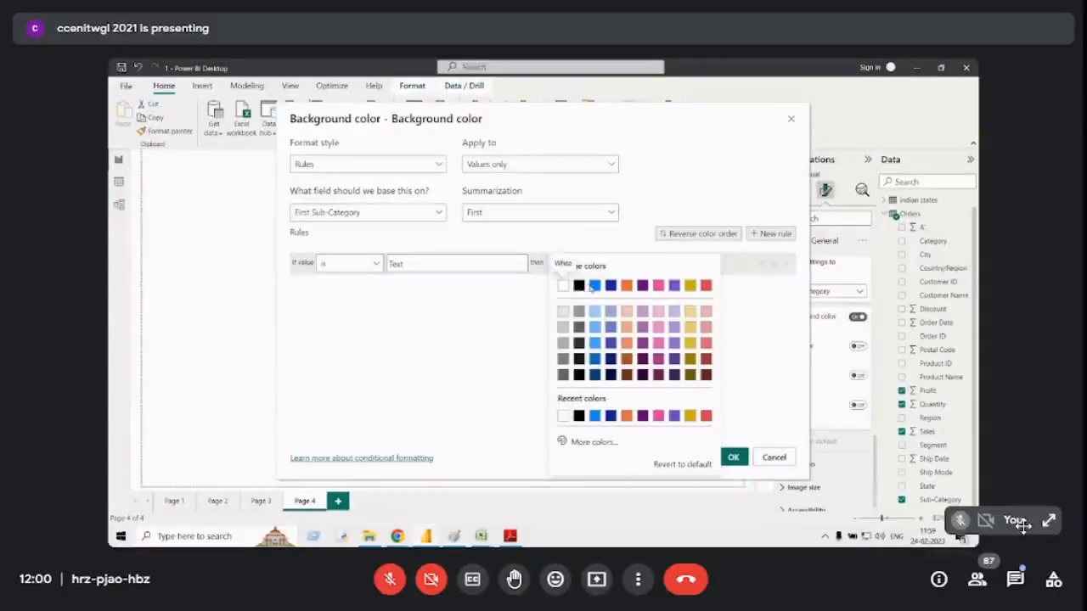
{"action": "left_click", "coordinate": [595, 286]}
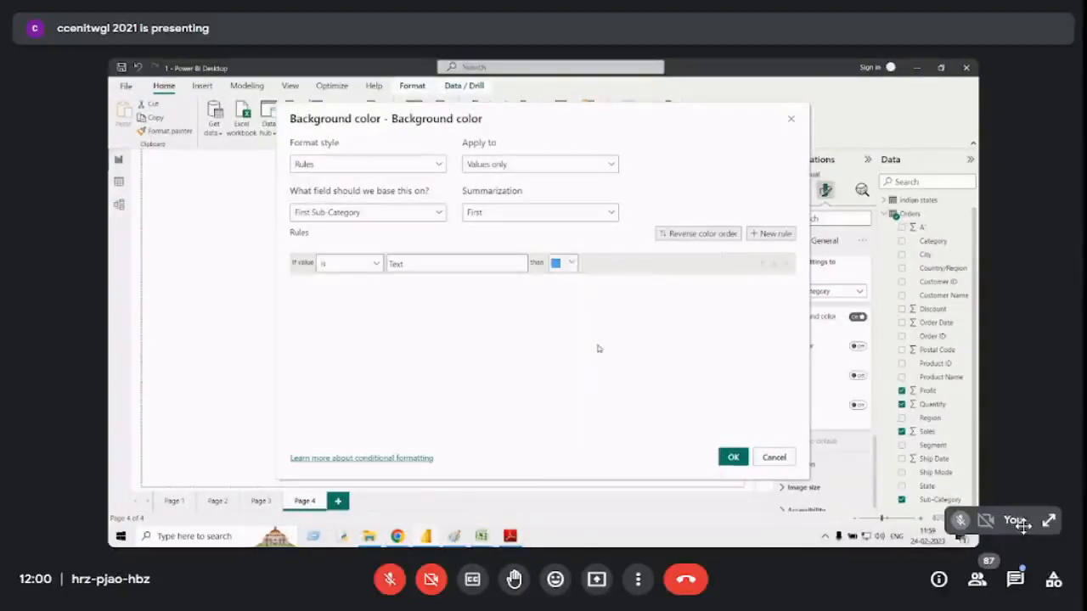
{"action": "left_click", "coordinate": [733, 459]}
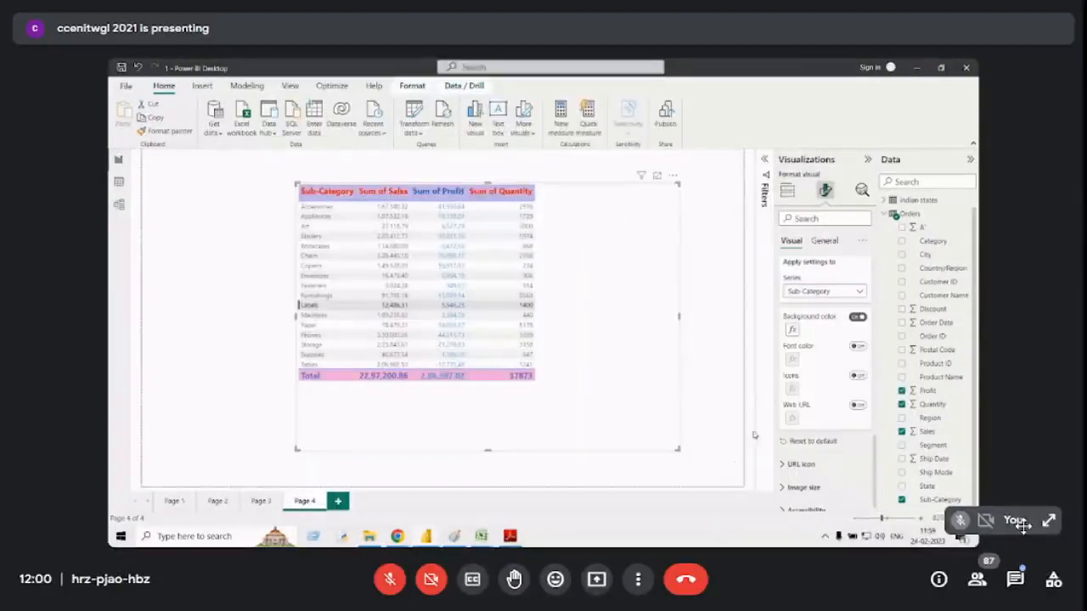
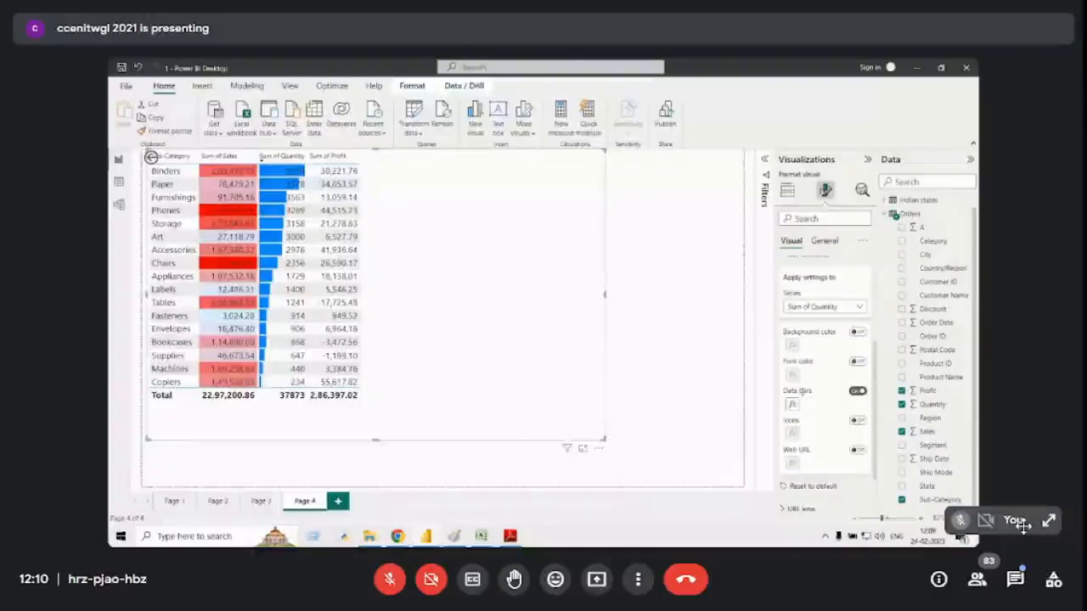
Sort the table by Sum of Profit in descending order.
{"action": "left_click", "coordinate": [322, 158]}
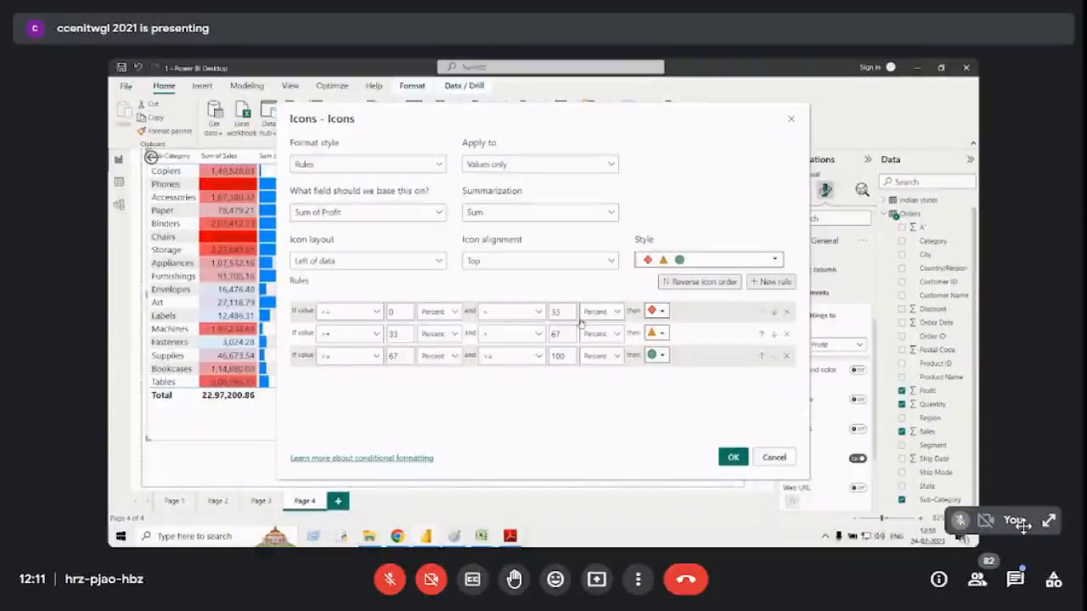
Browse the icon styles for Sum of Profit and apply rule-based diamond, triangle and circle icons to its values.
{"action": "left_click", "coordinate": [662, 311]}
{"action": "left_click", "coordinate": [665, 310]}
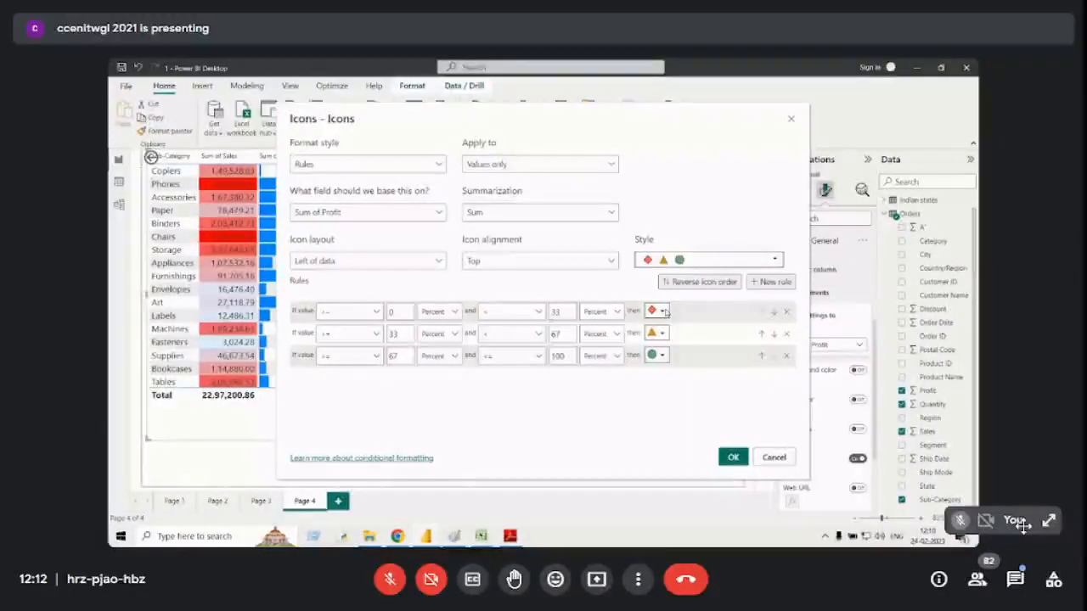
{"action": "left_click", "coordinate": [707, 262]}
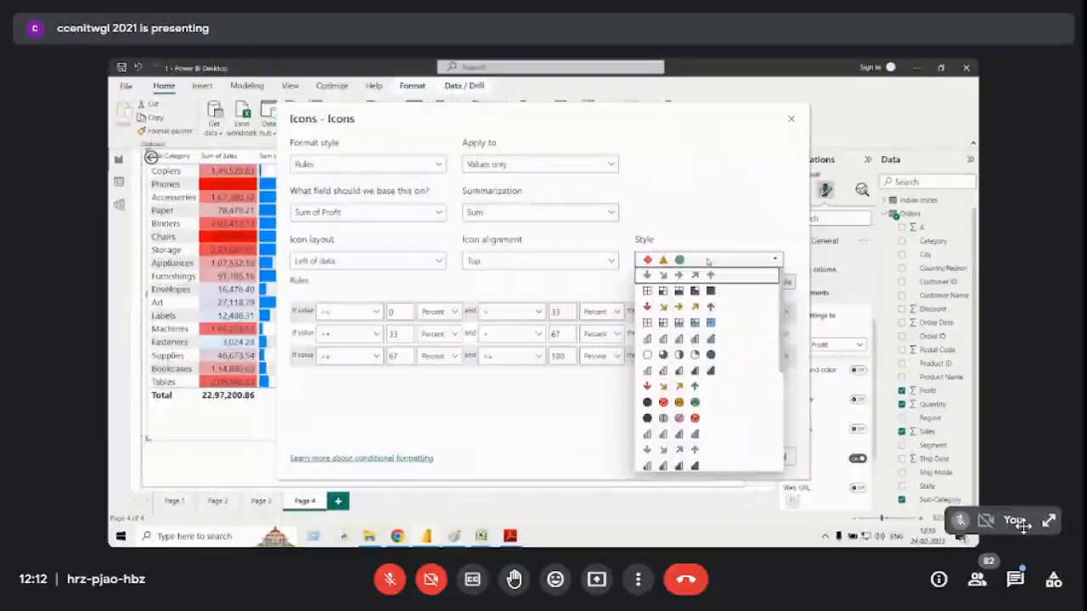
{"action": "left_click", "coordinate": [669, 261]}
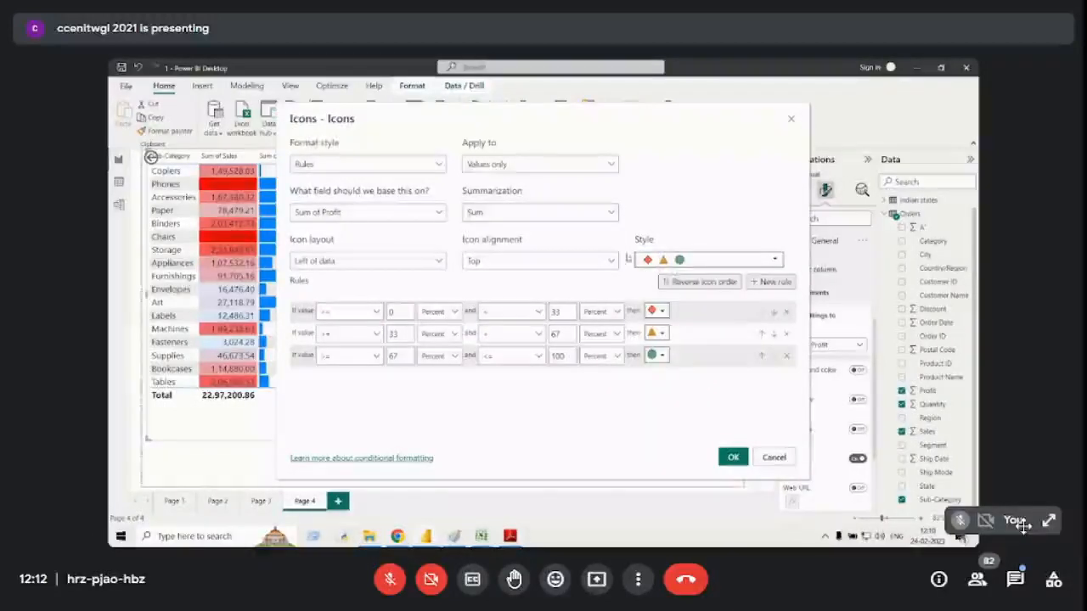
{"action": "left_click", "coordinate": [646, 260]}
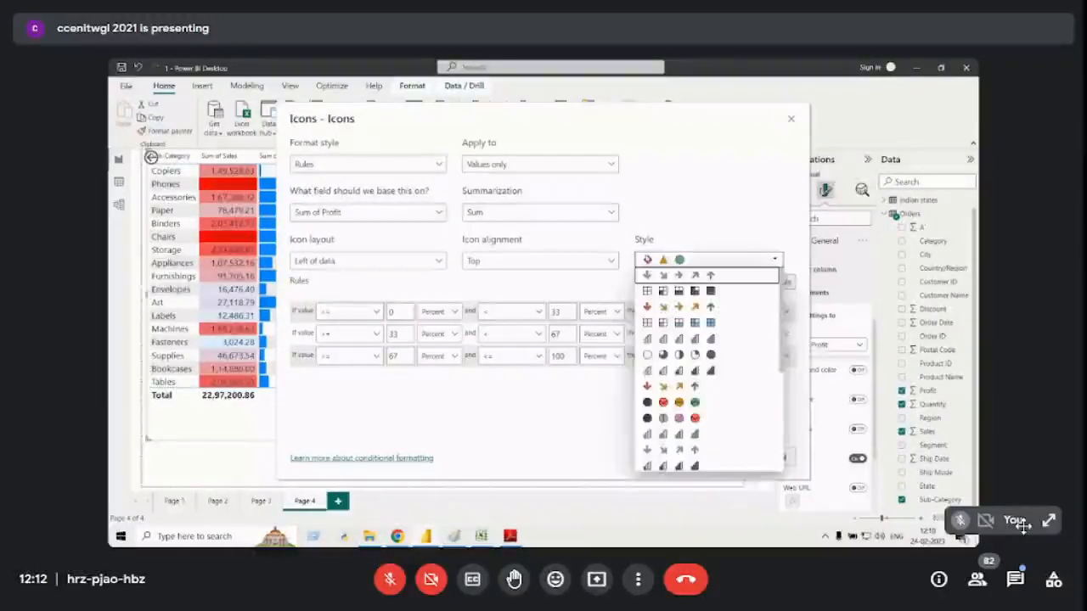
{"action": "scroll", "coordinate": [681, 450], "scroll_direction": "down", "scroll_amount": 5}
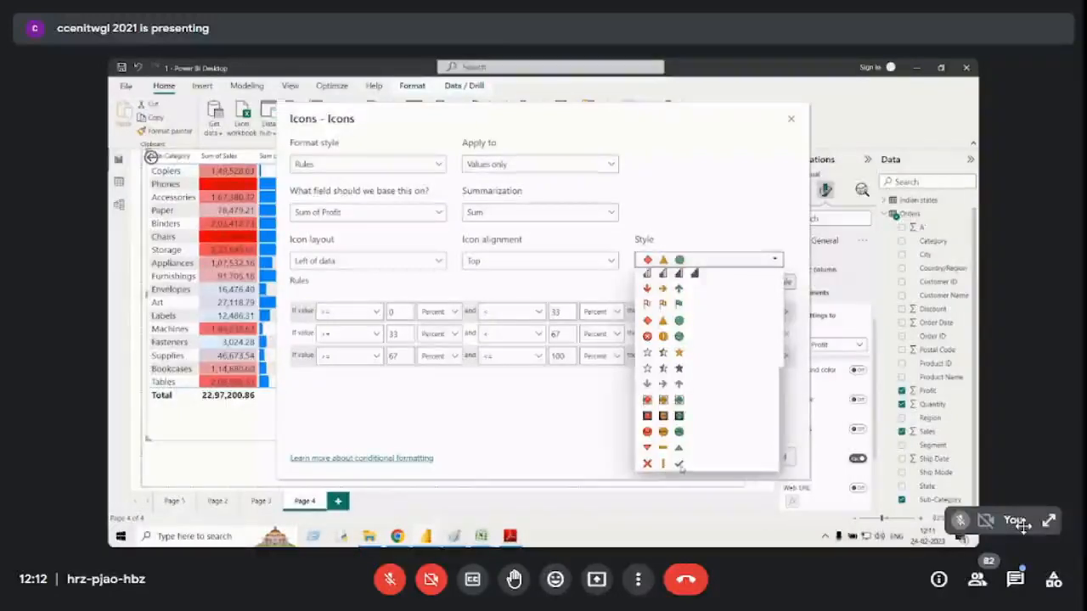
{"action": "scroll", "coordinate": [710, 412], "scroll_direction": "up", "scroll_amount": 5}
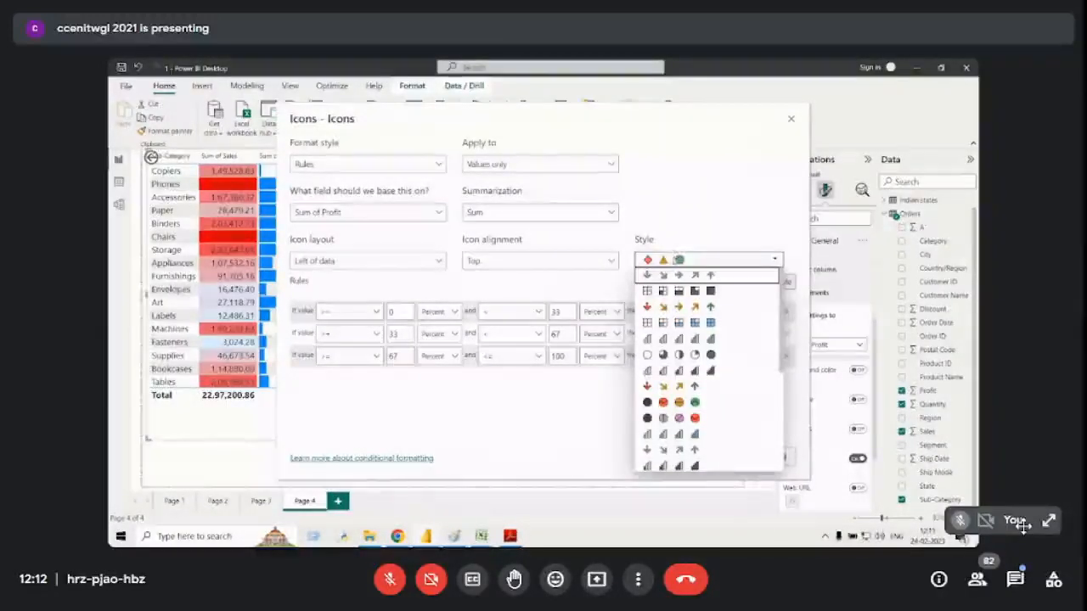
{"action": "left_click", "coordinate": [680, 260]}
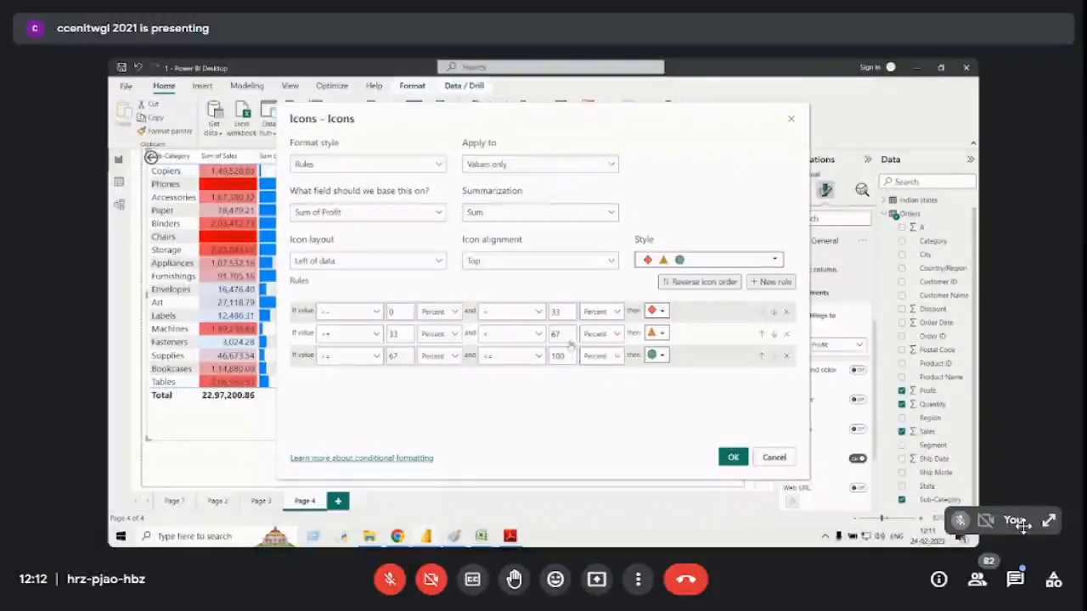
{"action": "left_click", "coordinate": [733, 459]}
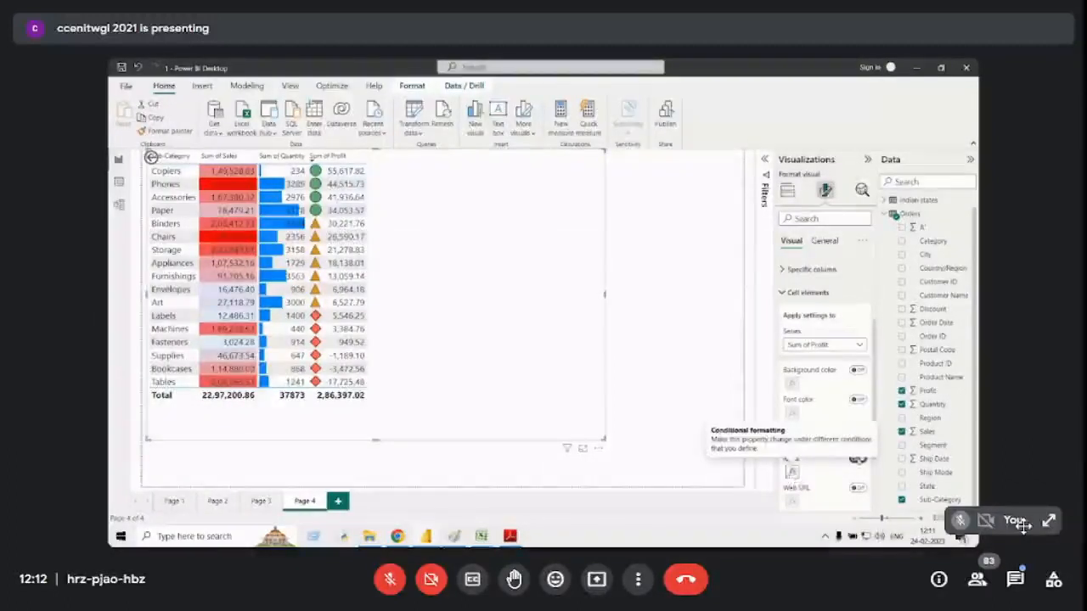
Turn the Sum of Profit icons off and on again, and apply the five-arrow coloured icon style to the values.
{"action": "left_click", "coordinate": [858, 459]}
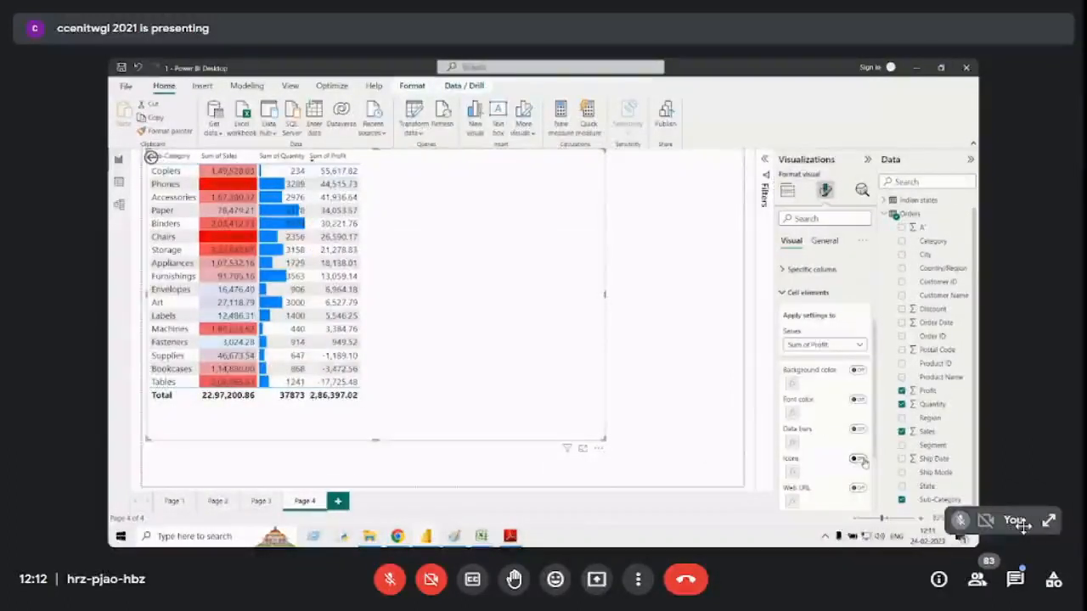
{"action": "left_click", "coordinate": [859, 459]}
{"action": "left_click", "coordinate": [792, 472]}
{"action": "left_click", "coordinate": [774, 260]}
{"action": "left_click", "coordinate": [673, 308]}
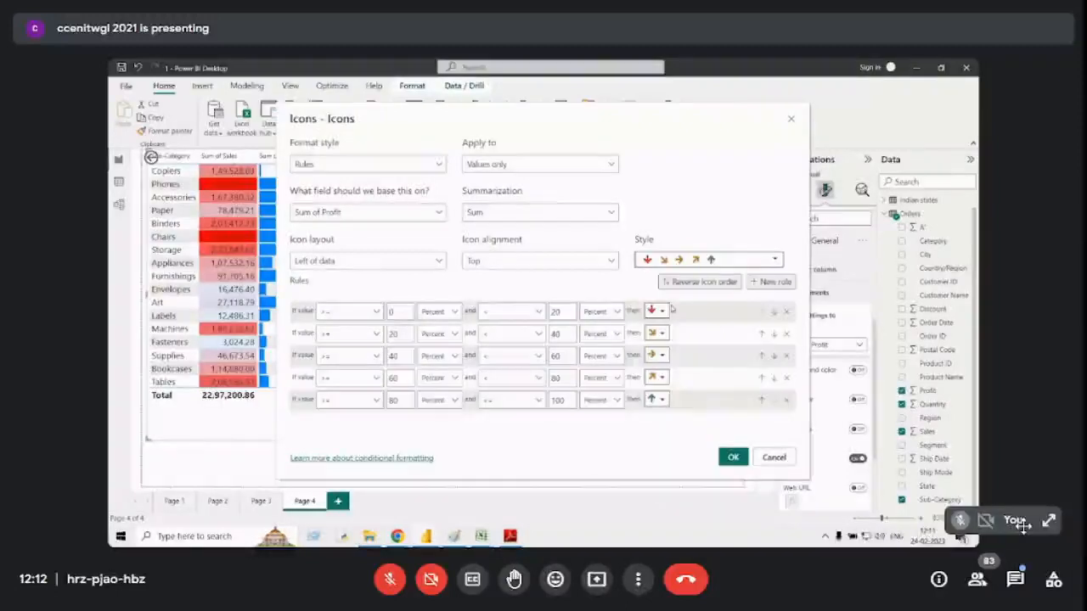
{"action": "left_click", "coordinate": [722, 461]}
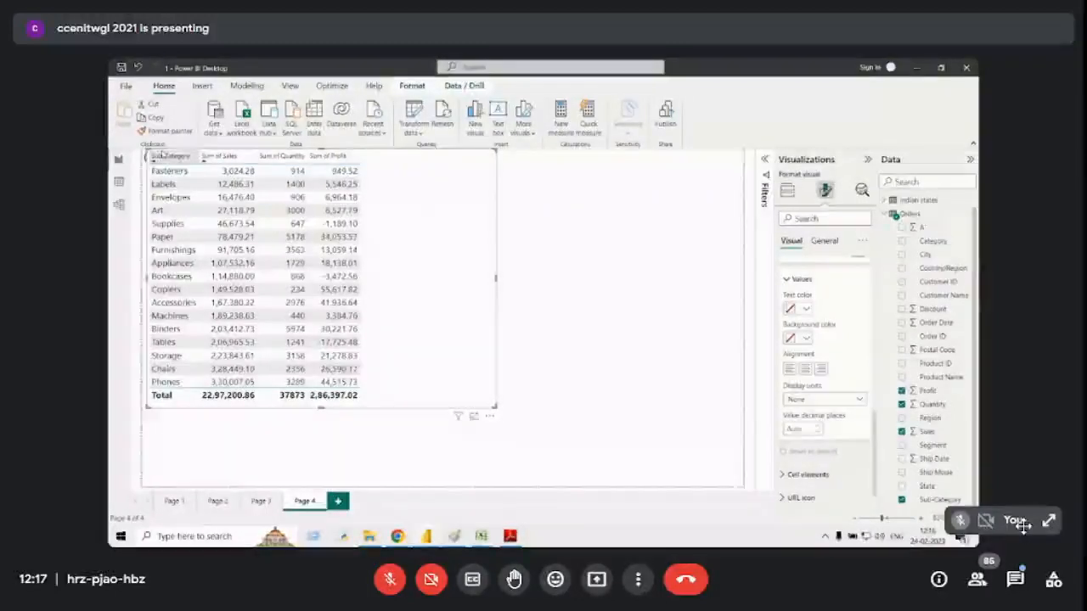
Sort the table by Sub-Category in descending order and set the font size of the values to 10.
{"action": "left_click", "coordinate": [162, 153]}
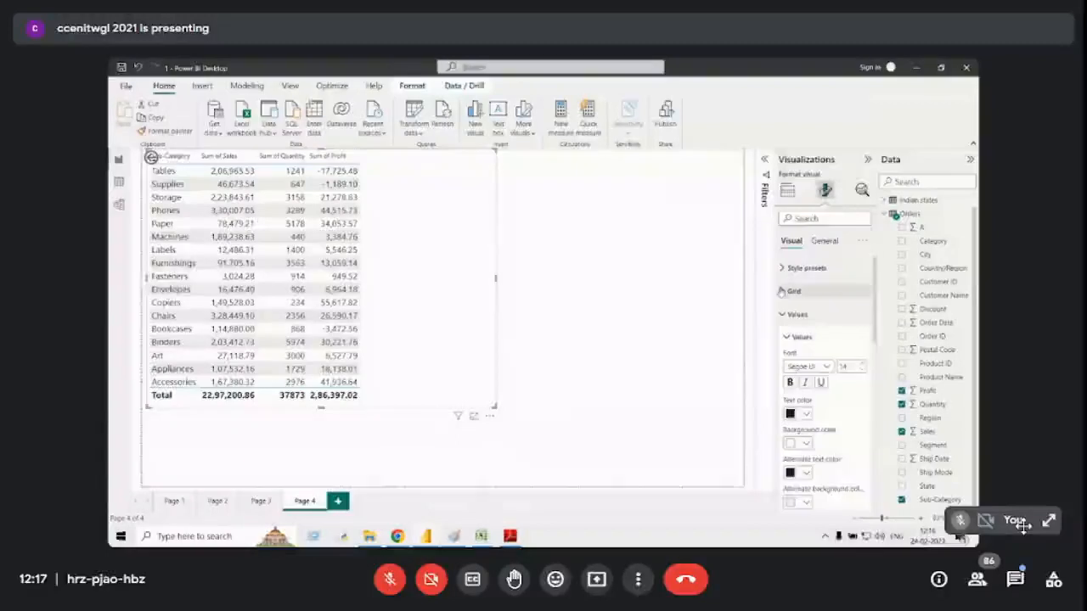
{"action": "left_click", "coordinate": [782, 316]}
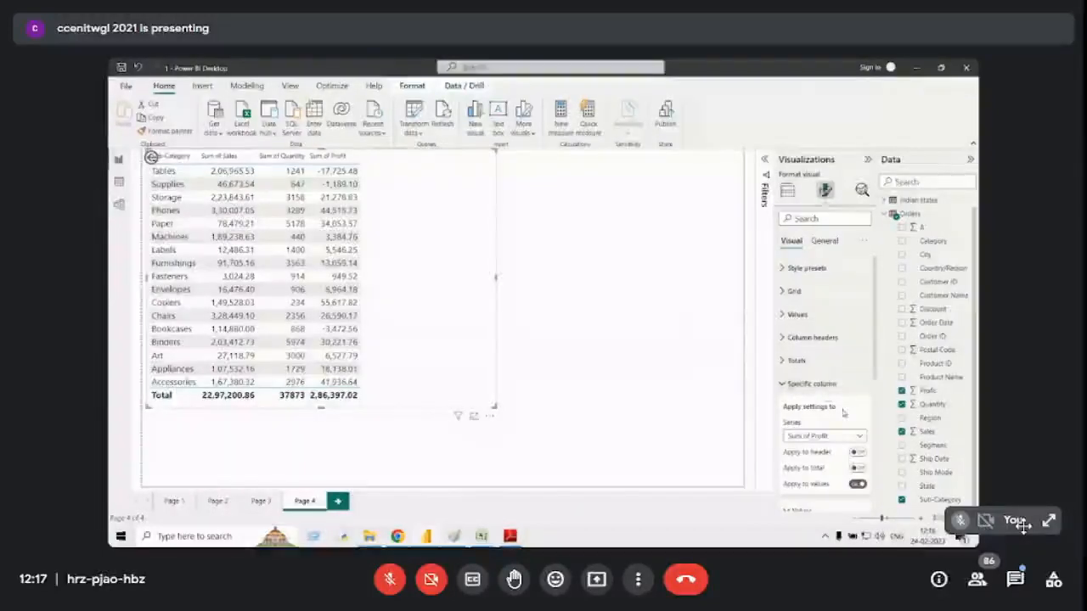
{"action": "left_click", "coordinate": [783, 315]}
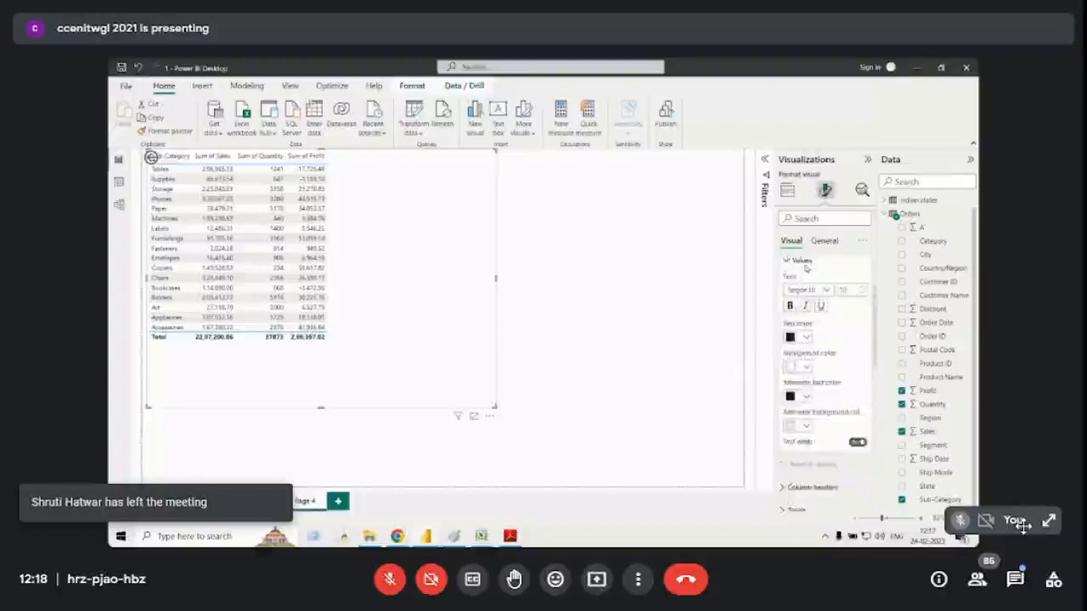
{"action": "scroll", "coordinate": [806, 289], "scroll_direction": "up", "scroll_amount": 2}
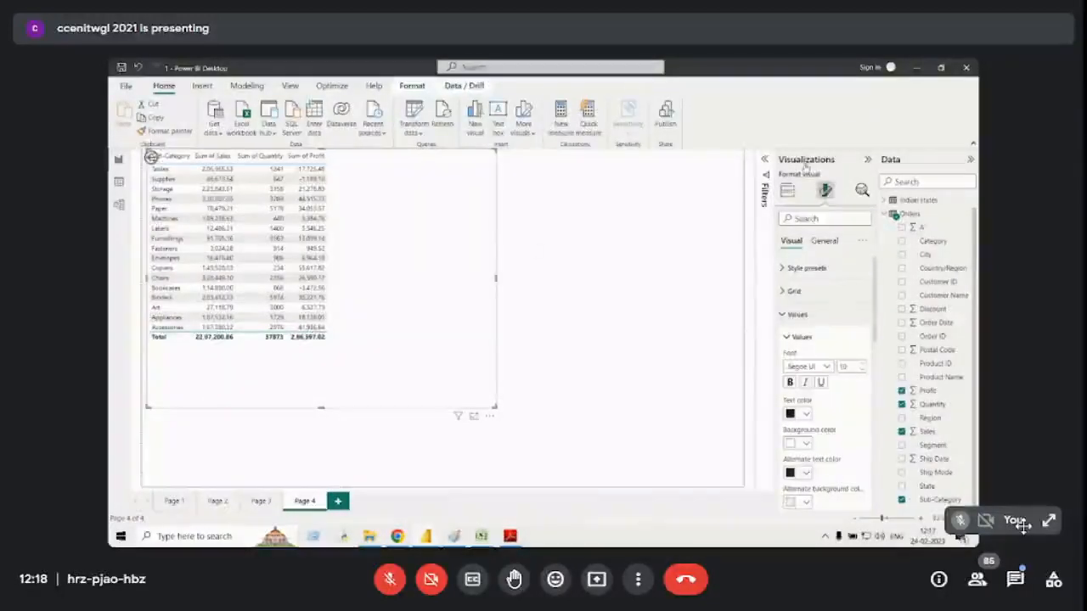
Open the options of the Sub-Category field in the table's columns.
{"action": "left_click", "coordinate": [787, 190]}
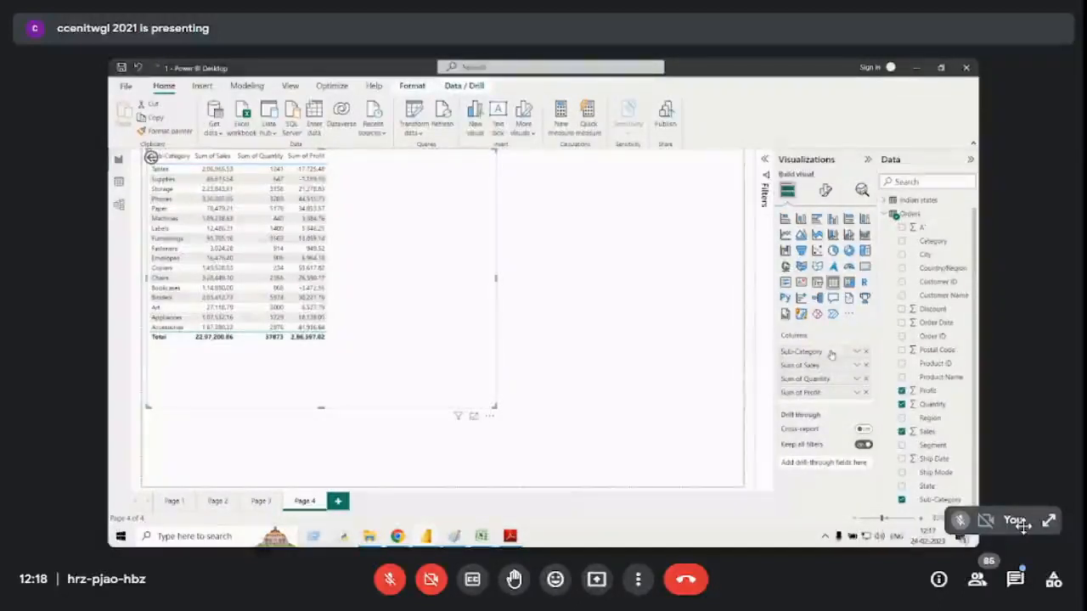
{"action": "right_click", "coordinate": [832, 353]}
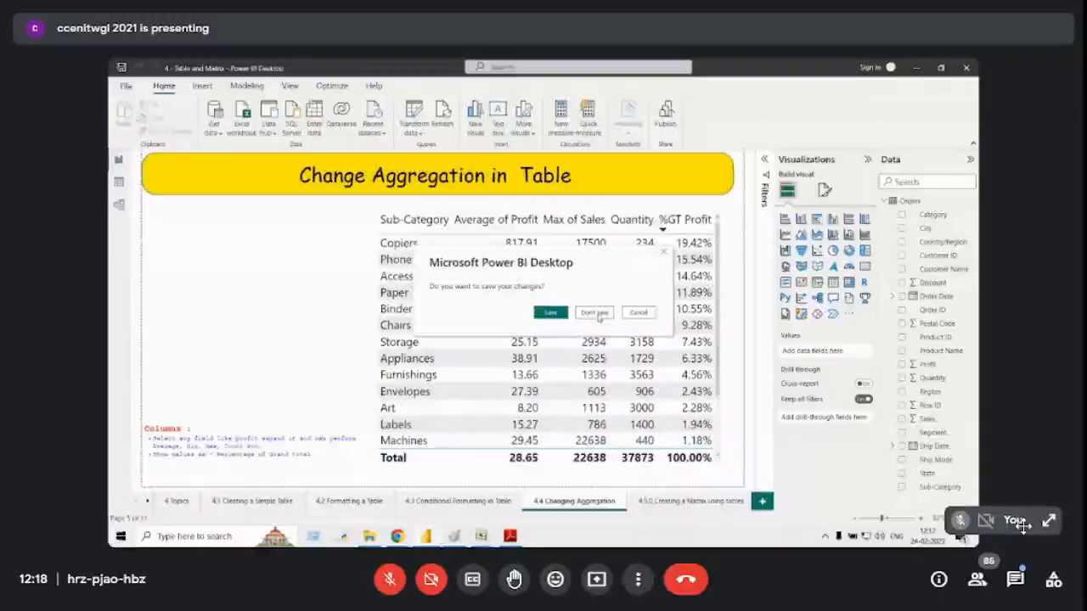
Close the 4 - Table and Matrix report without saving its changes and reopen it from its folder.
{"action": "left_click", "coordinate": [598, 313]}
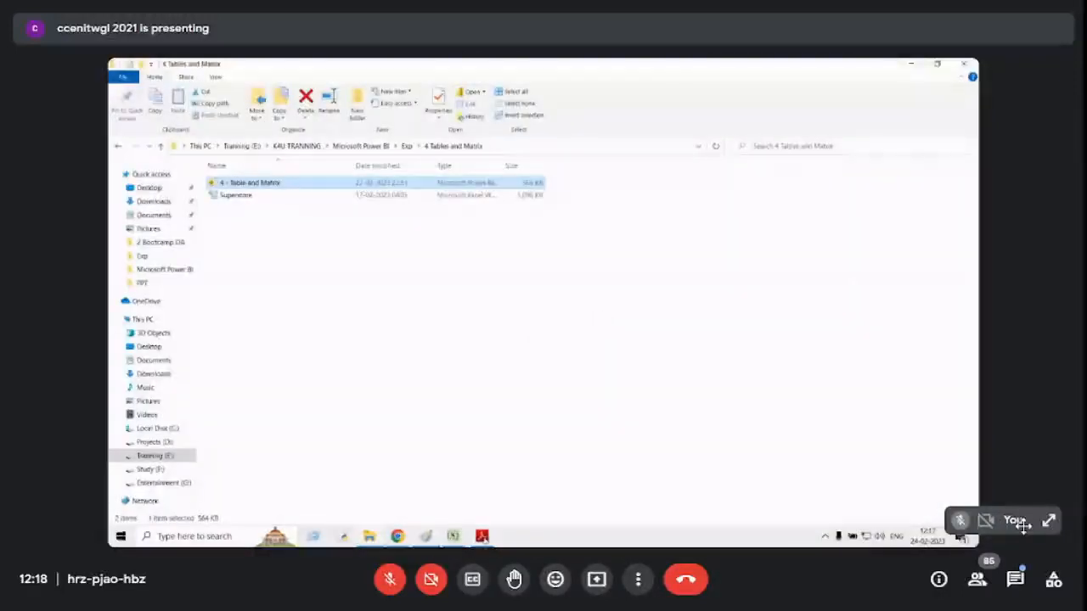
{"action": "double_click", "coordinate": [260, 186]}
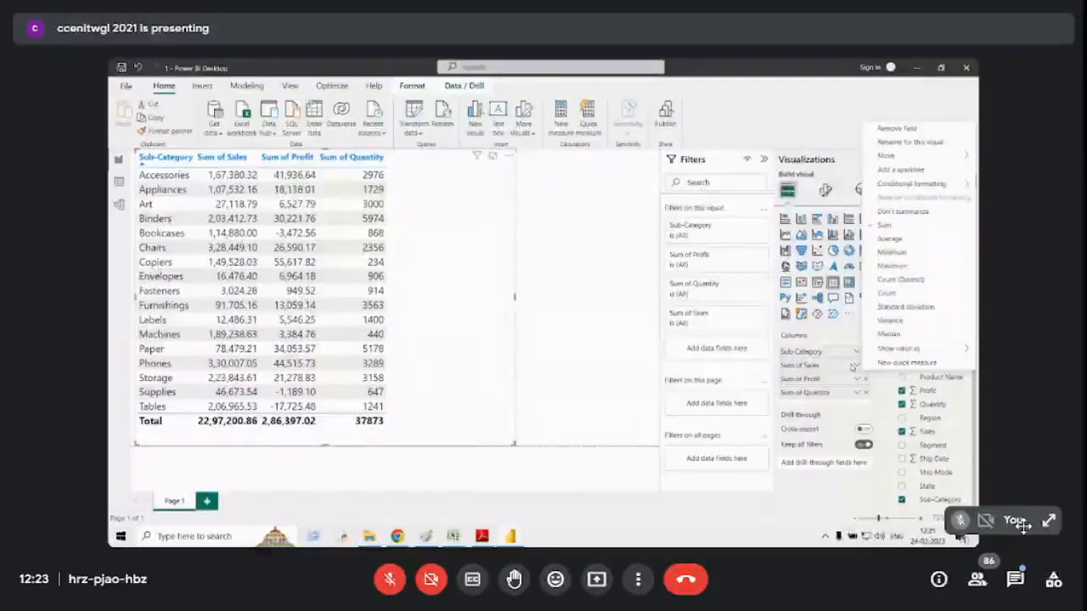
Try Average, Minimum and Count as the aggregation of the Sales column, and return it to Sum.
{"action": "left_click", "coordinate": [889, 239]}
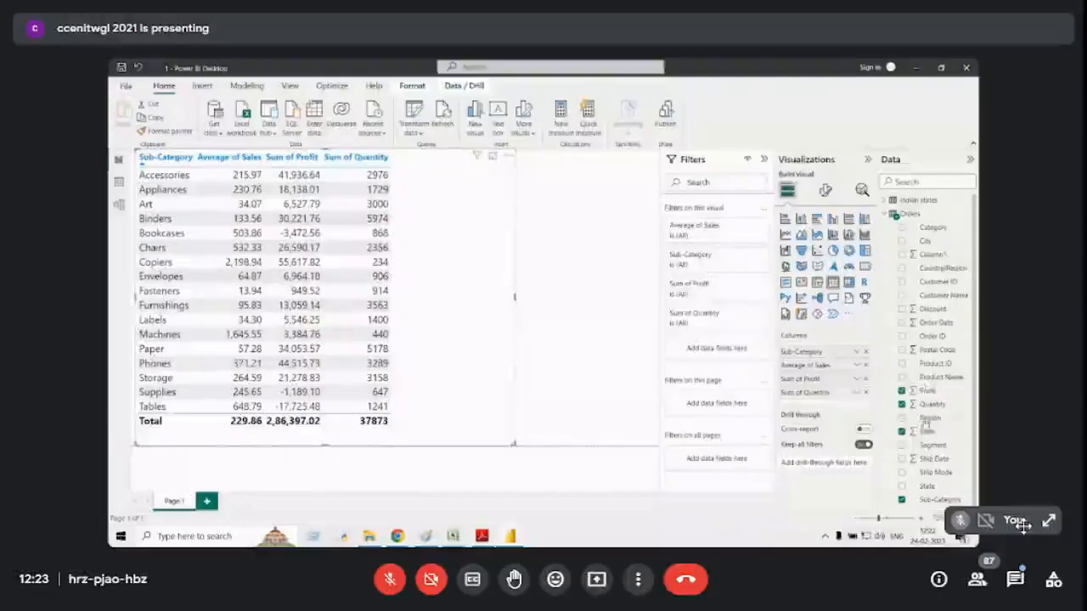
{"action": "left_click", "coordinate": [855, 366]}
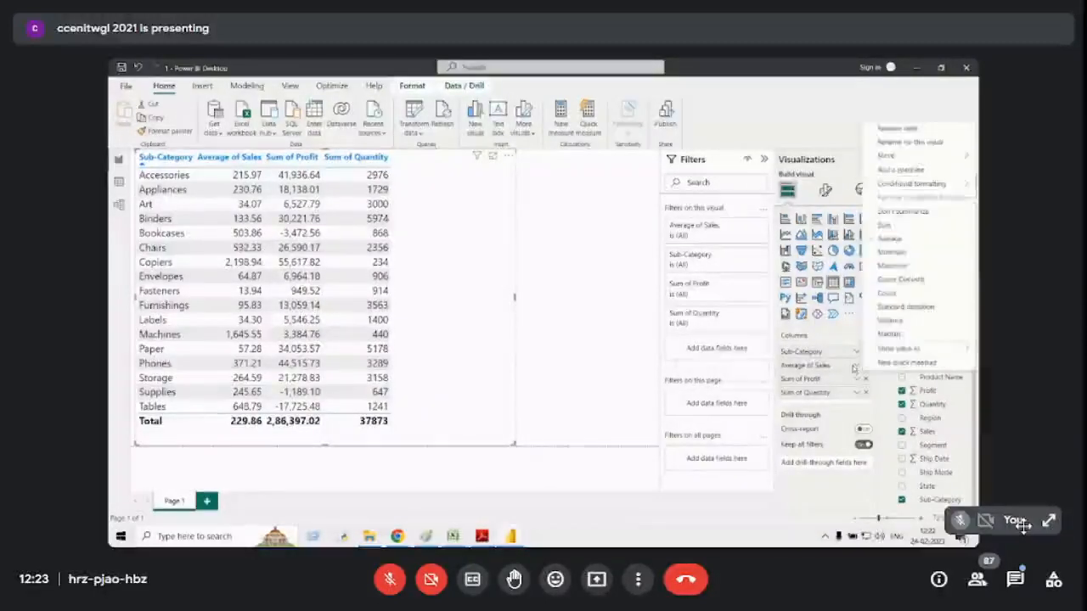
{"action": "left_click", "coordinate": [891, 253]}
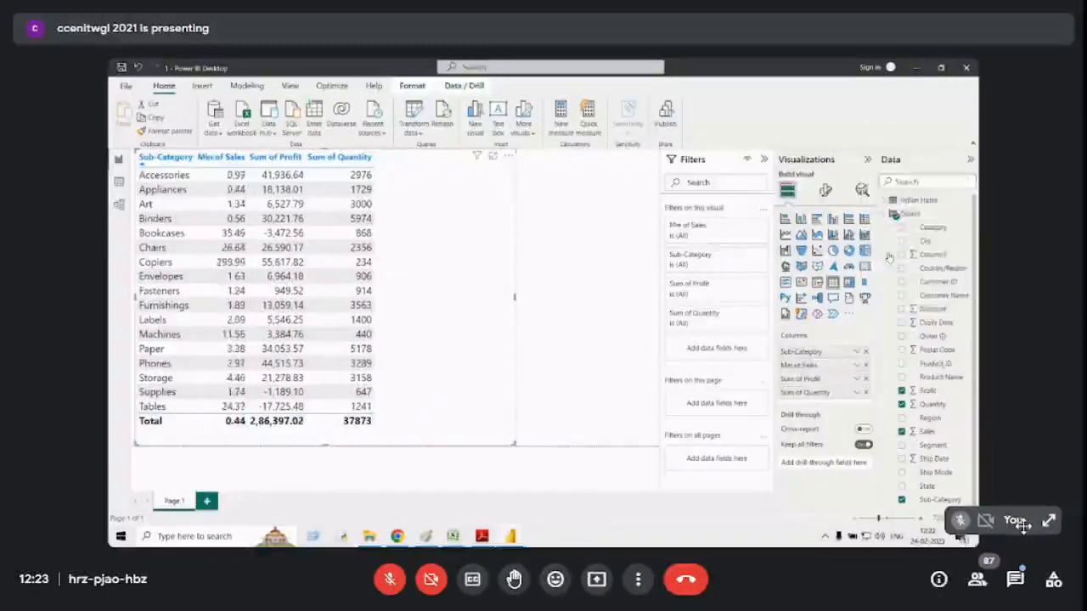
{"action": "left_click", "coordinate": [856, 366]}
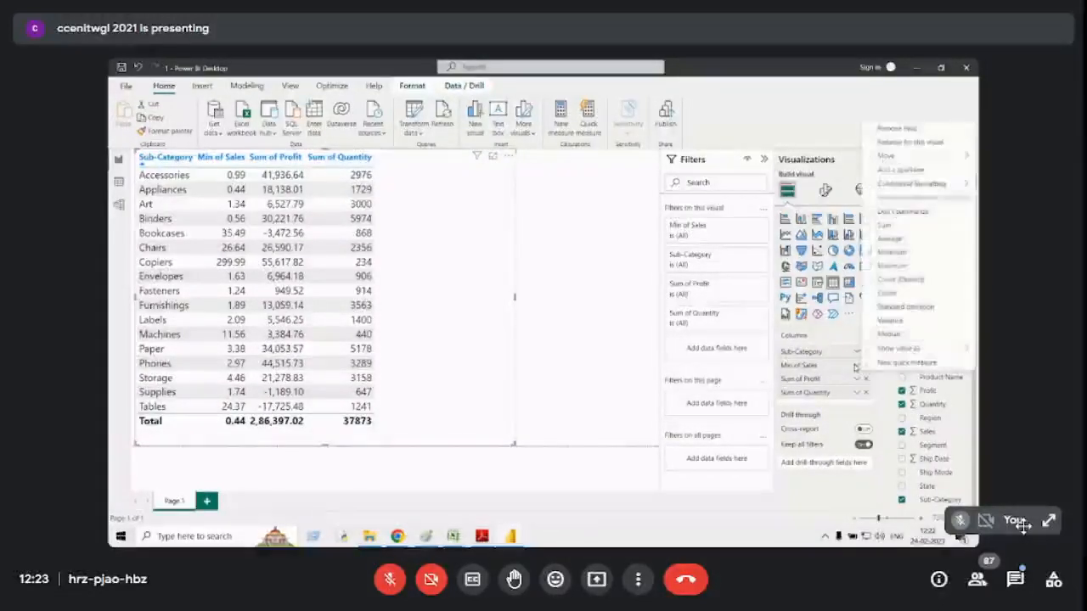
{"action": "left_click", "coordinate": [888, 292]}
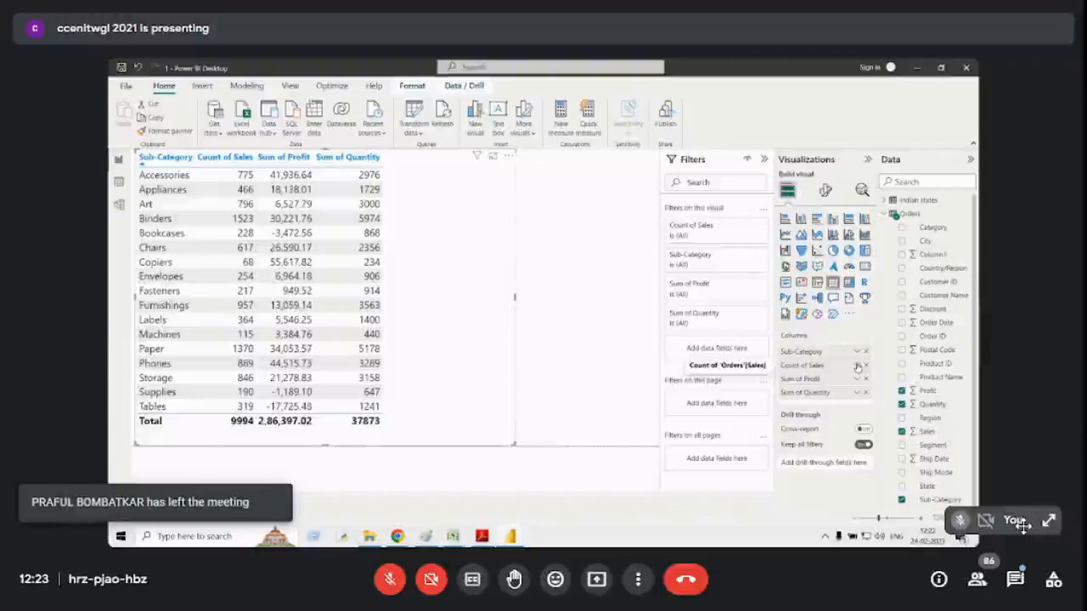
{"action": "left_click", "coordinate": [857, 365]}
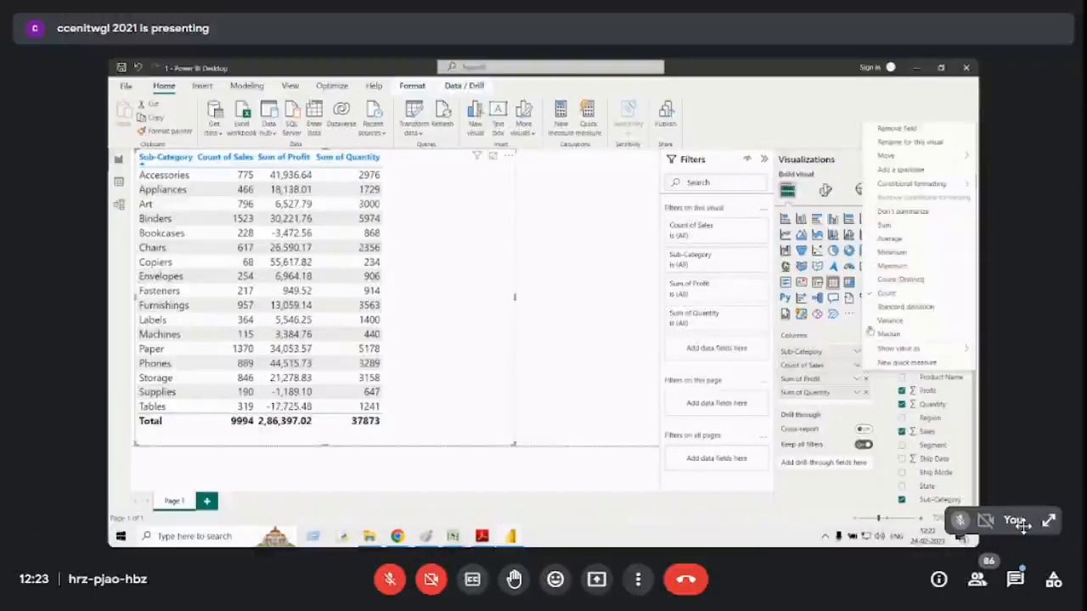
{"action": "left_click", "coordinate": [886, 225]}
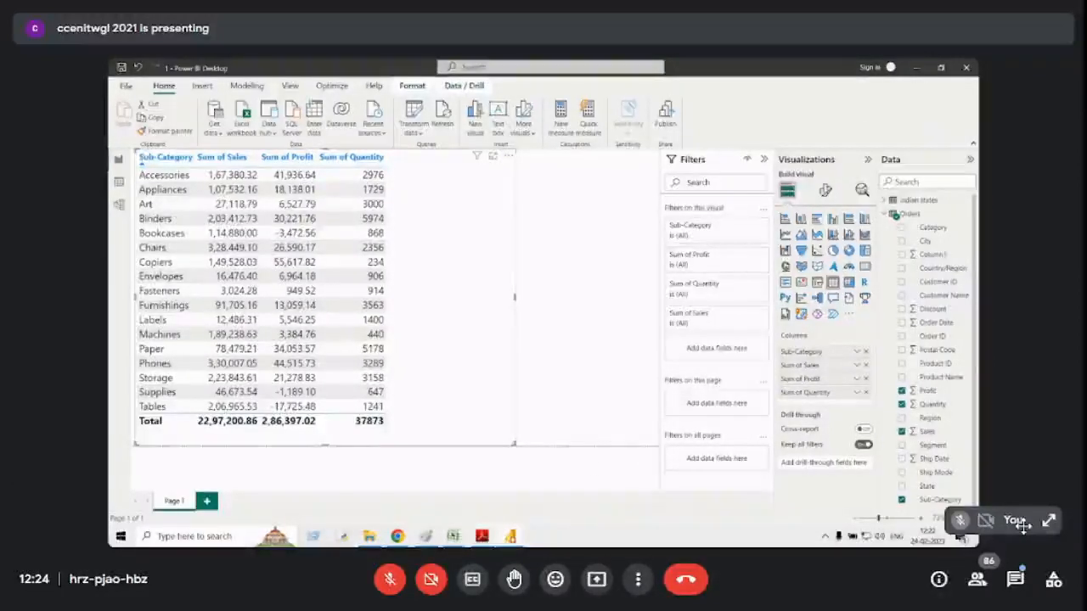
{"action": "mouse_move", "coordinate": [511, 537]}
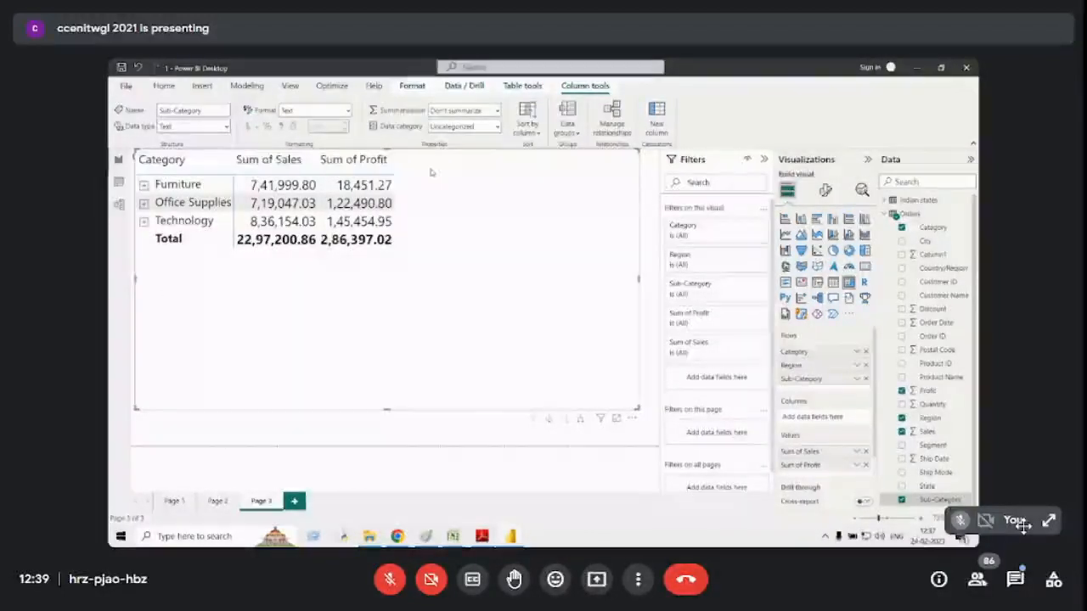
Expand the Furniture category in the matrix to examine the levels nested beneath it.
{"action": "left_click", "coordinate": [144, 185]}
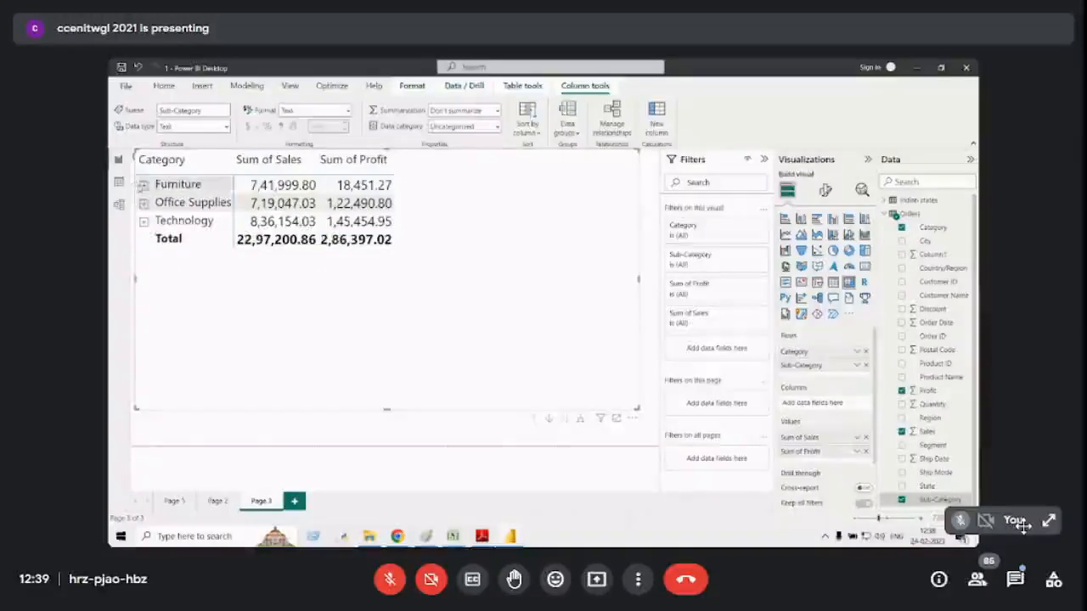
{"action": "left_click", "coordinate": [145, 185]}
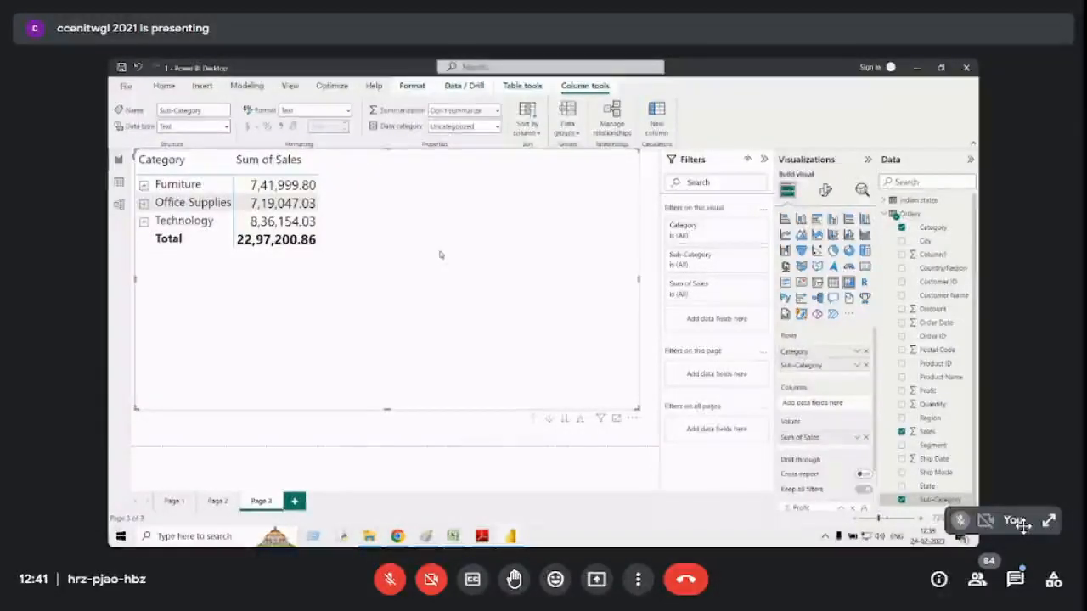
Expand Furniture, Office Supplies and Technology in the matrix to show the sales of every sub-category.
{"action": "left_click", "coordinate": [144, 184]}
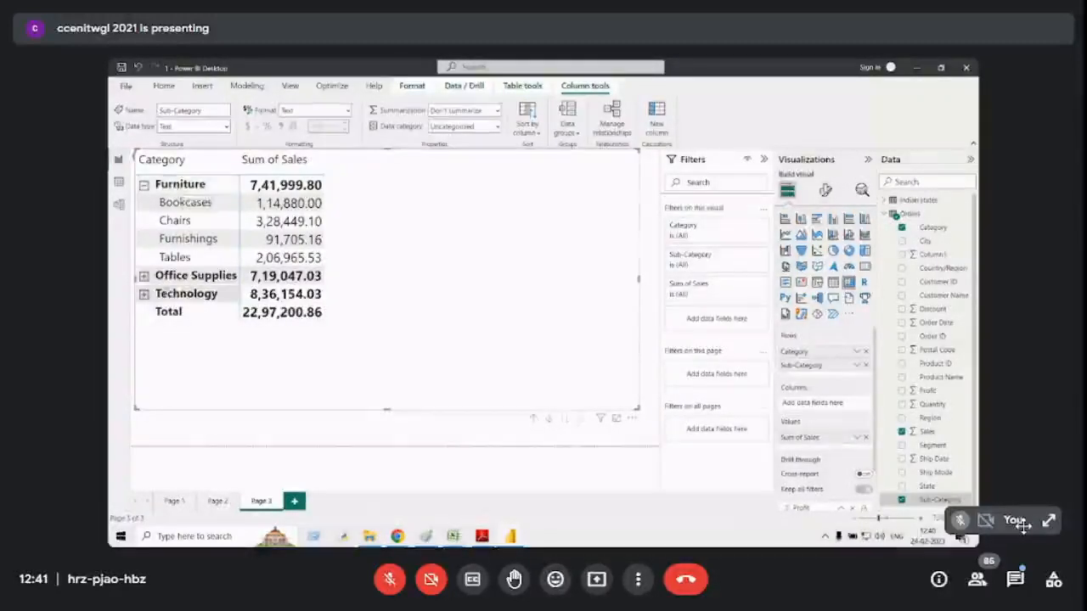
{"action": "left_click", "coordinate": [144, 276]}
{"action": "scroll", "coordinate": [239, 333], "scroll_direction": "down", "scroll_amount": 2}
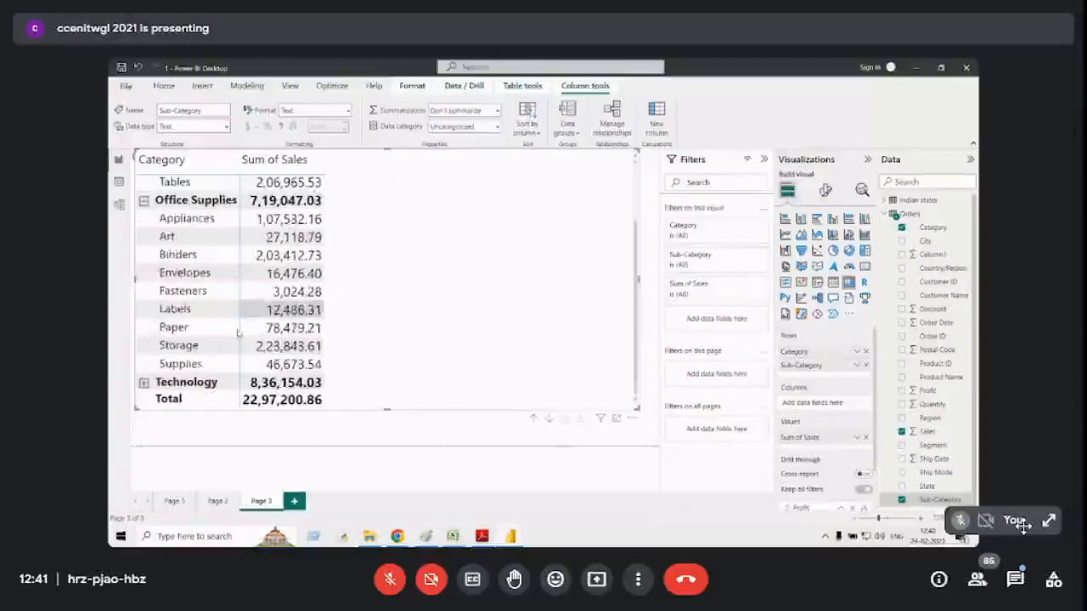
{"action": "left_click", "coordinate": [143, 382]}
{"action": "scroll", "coordinate": [170, 340], "scroll_direction": "down", "scroll_amount": 2}
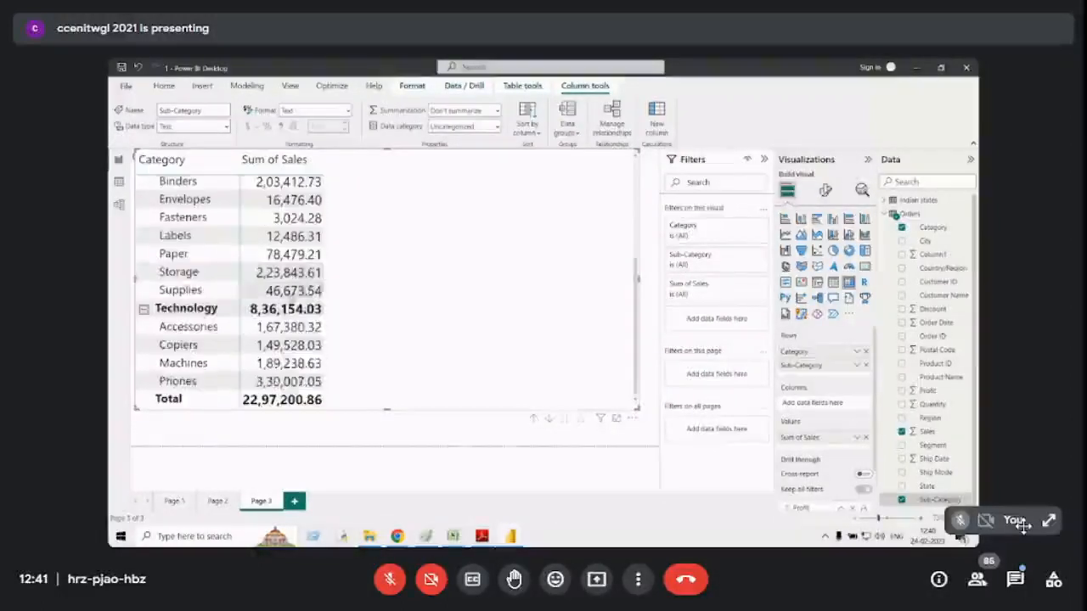
{"action": "scroll", "coordinate": [353, 291], "scroll_direction": "up", "scroll_amount": 4}
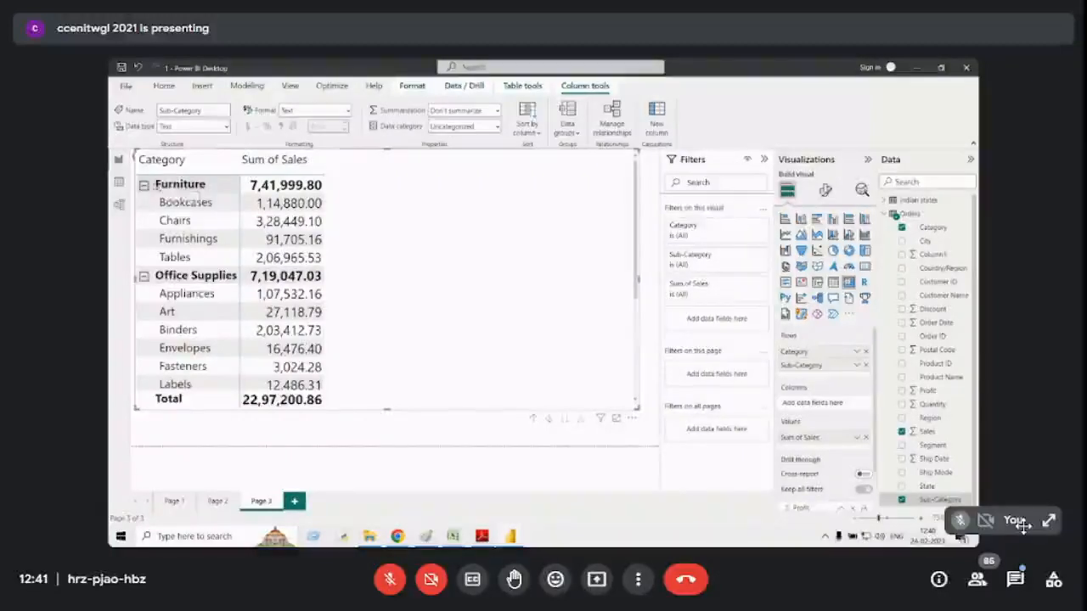
Try a larger font, size 33, and orange-red text (#F12C00) for the matrix's column grand total.
{"action": "left_click", "coordinate": [825, 190]}
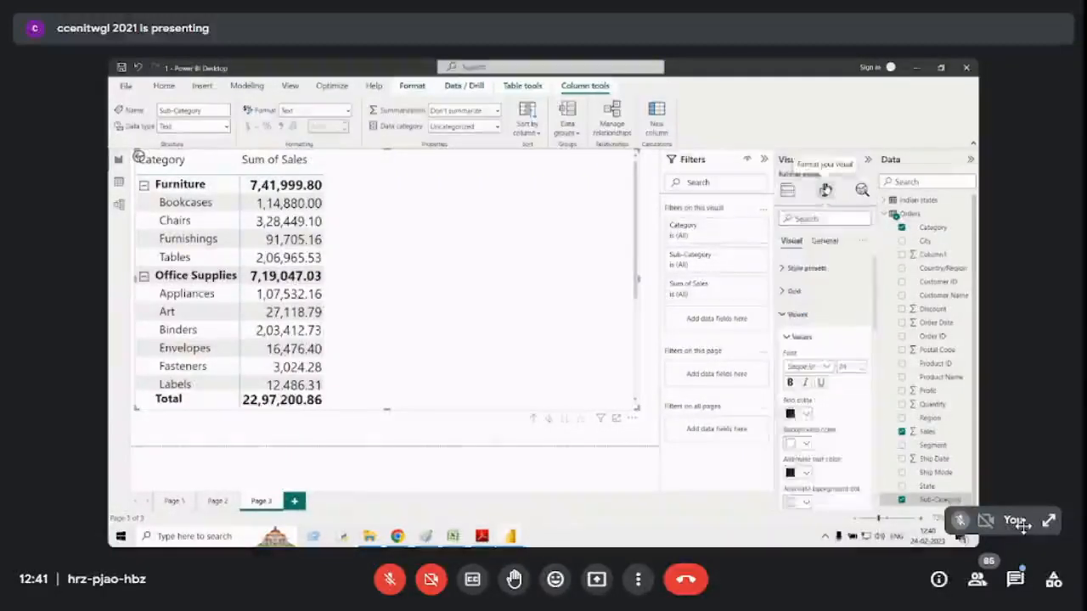
{"action": "left_click", "coordinate": [782, 314]}
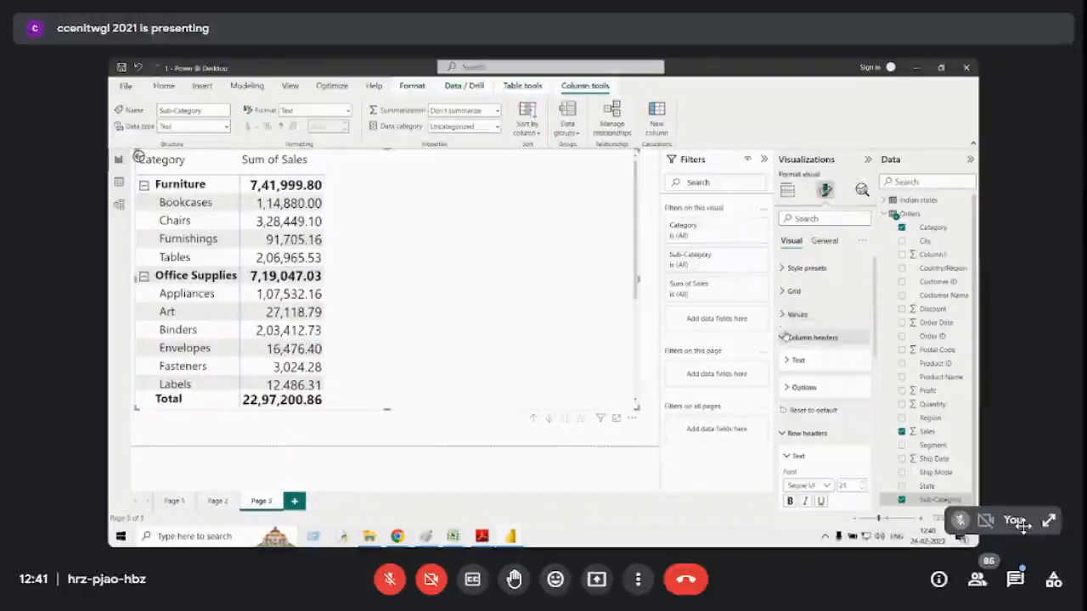
{"action": "left_click", "coordinate": [782, 361]}
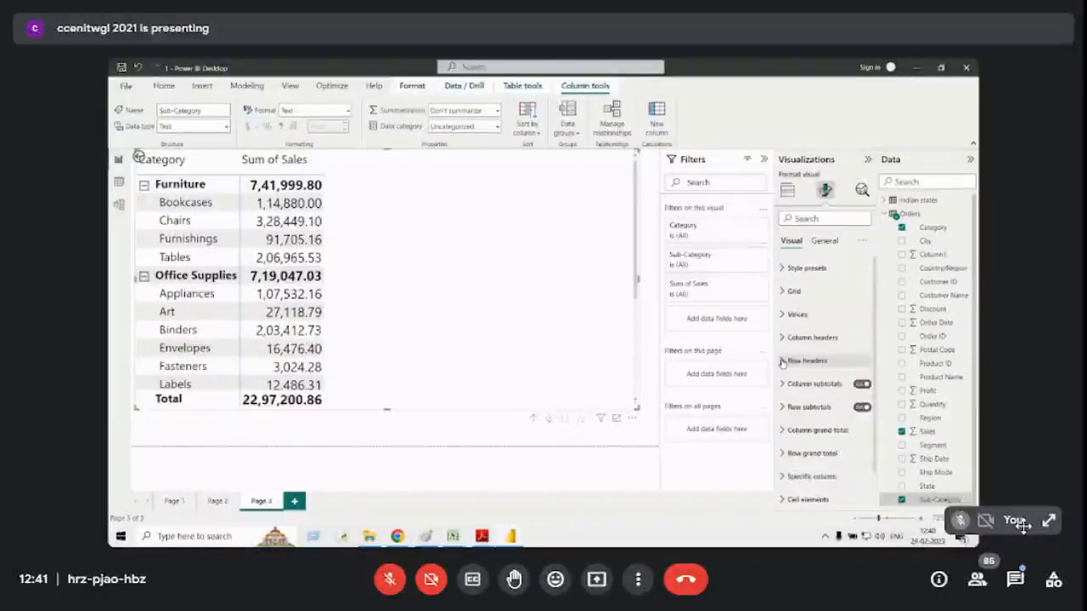
{"action": "left_click", "coordinate": [781, 431]}
{"action": "scroll", "coordinate": [868, 425], "scroll_direction": "down", "scroll_amount": 3}
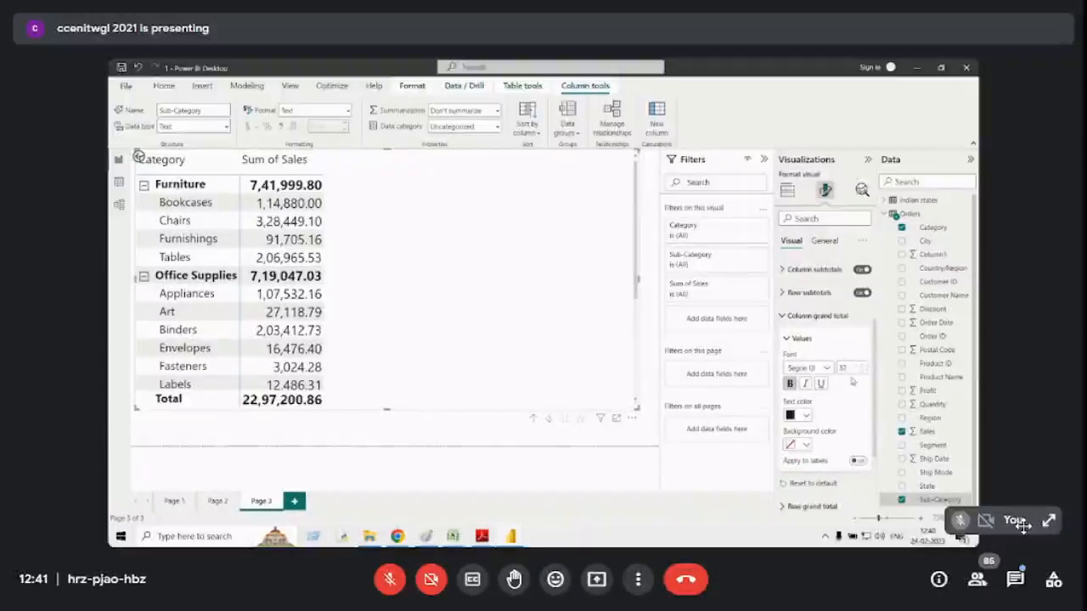
{"action": "left_click", "coordinate": [805, 416]}
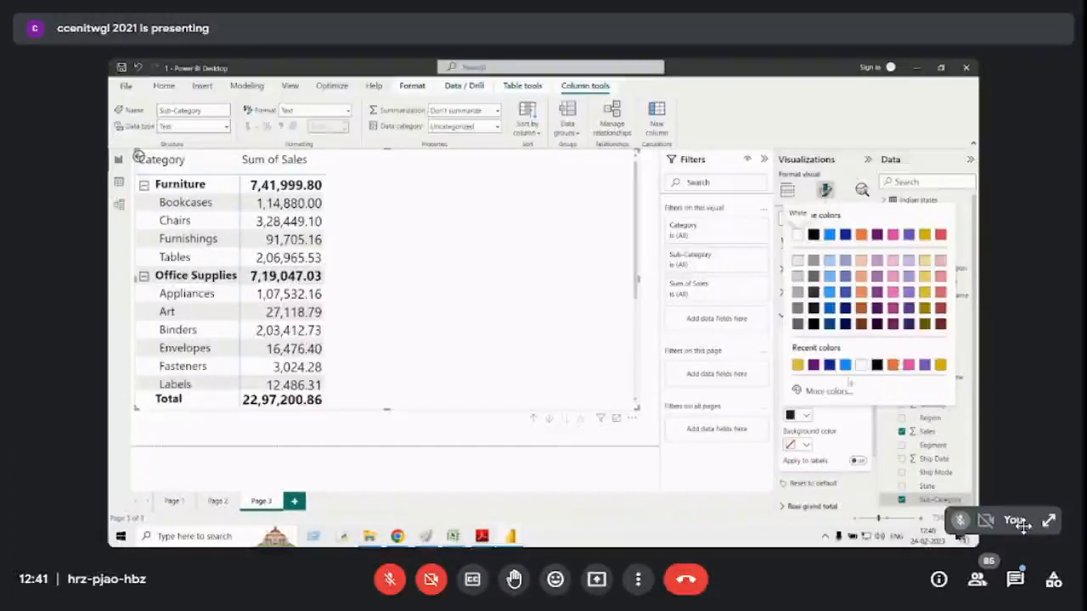
{"action": "left_click", "coordinate": [815, 388]}
{"action": "left_click_drag", "start_coordinate": [807, 355], "coordinate": [944, 222]}
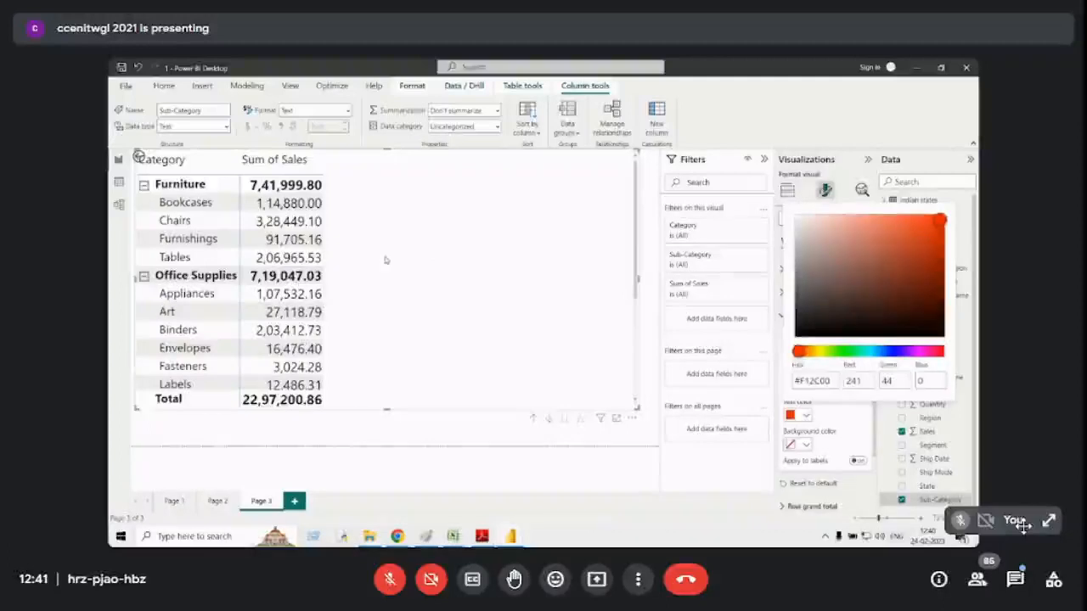
Check the end of the matrix and reset its column grand total formatting to default.
{"action": "scroll", "coordinate": [387, 259], "scroll_direction": "down", "scroll_amount": 3}
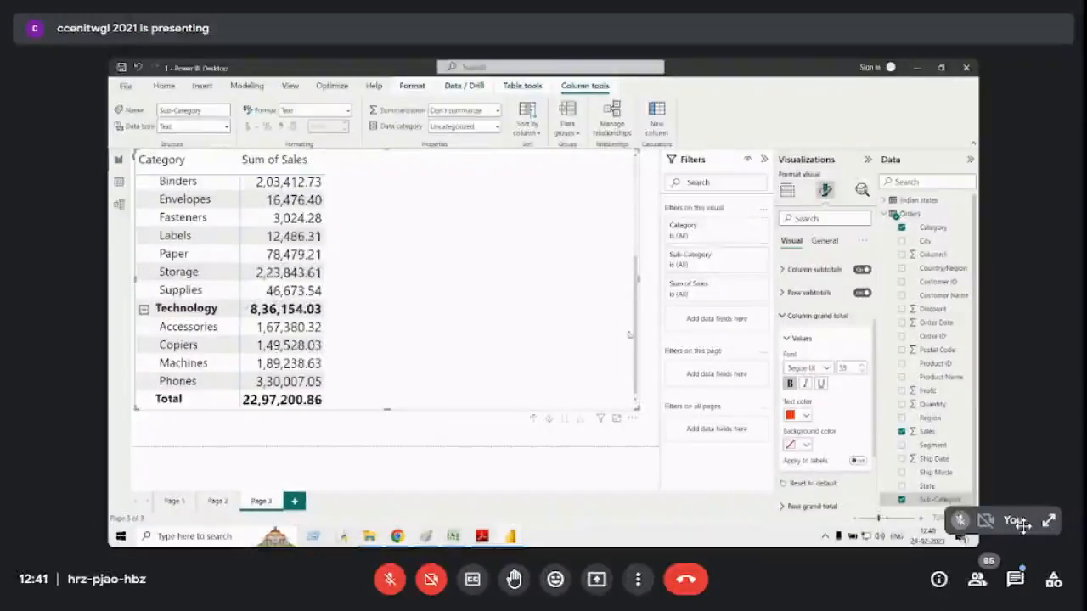
{"action": "scroll", "coordinate": [828, 399], "scroll_direction": "down", "scroll_amount": 3}
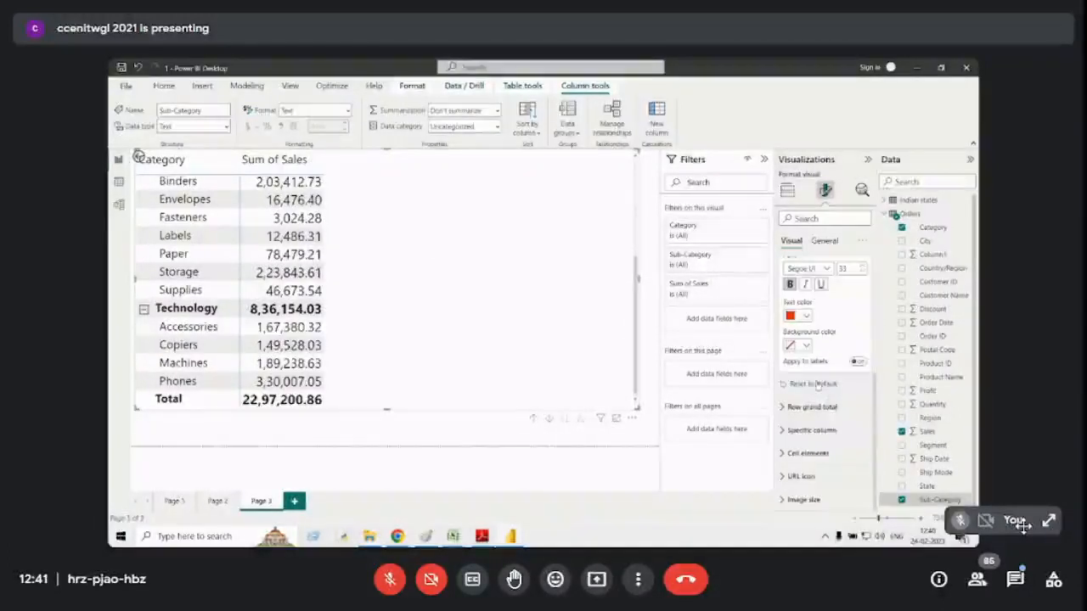
{"action": "left_click", "coordinate": [813, 383]}
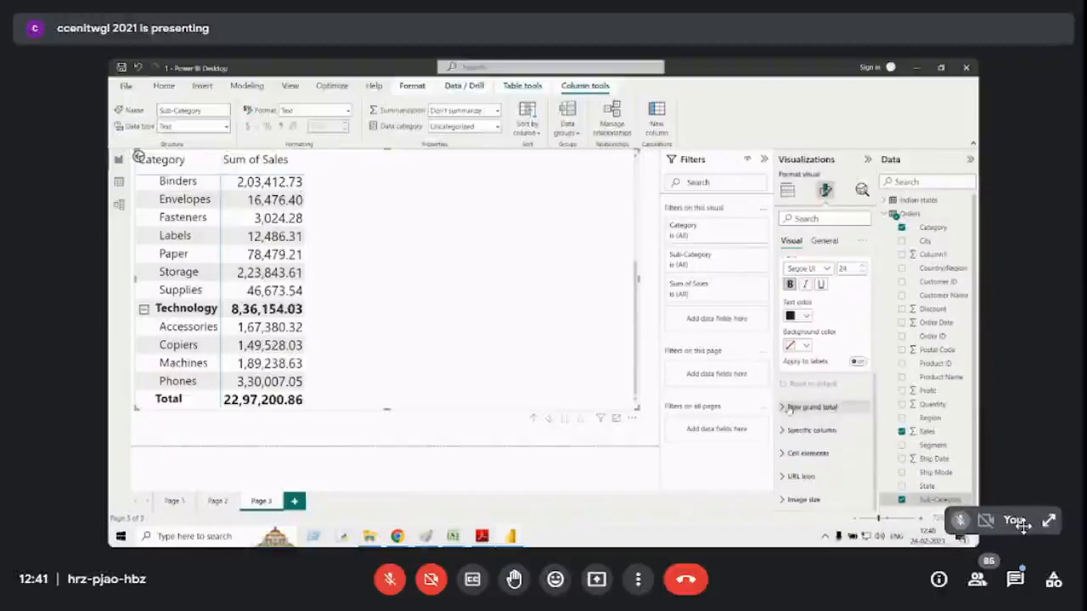
Enlarge the font of the matrix's row grand total values to 36.
{"action": "left_click", "coordinate": [790, 407]}
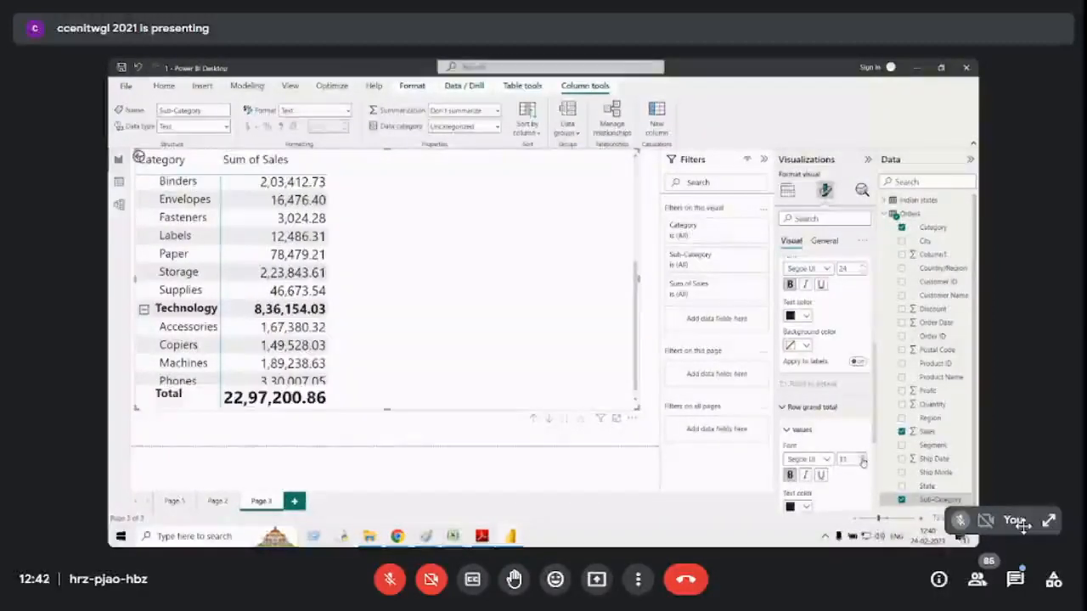
{"action": "left_click", "coordinate": [863, 457]}
{"action": "left_click", "coordinate": [863, 457]}
{"action": "left_click", "coordinate": [862, 456]}
{"action": "left_click", "coordinate": [863, 457]}
{"action": "left_click", "coordinate": [862, 456]}
{"action": "left_click", "coordinate": [862, 457]}
{"action": "left_click", "coordinate": [863, 457]}
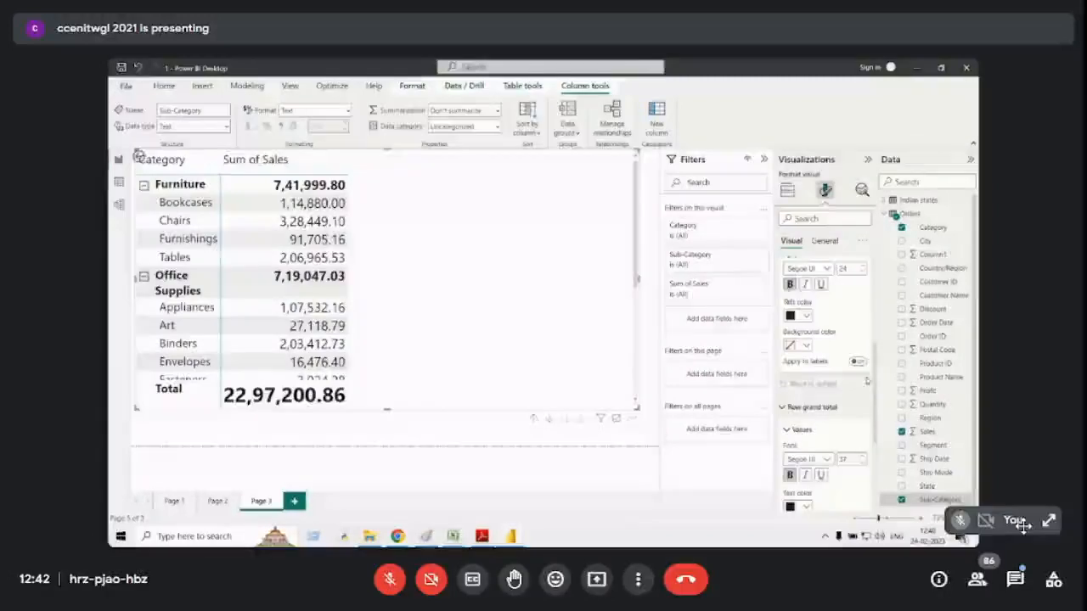
Color the row grand total's text orange-red and choose black as its background color.
{"action": "scroll", "coordinate": [840, 450], "scroll_direction": "down", "scroll_amount": 2}
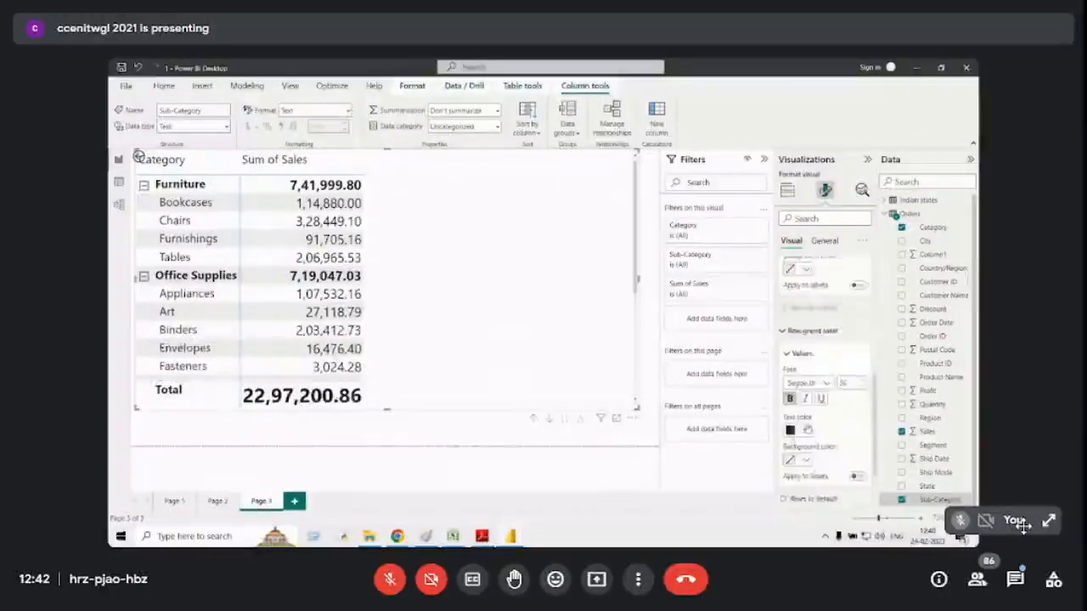
{"action": "left_click", "coordinate": [809, 431]}
{"action": "left_click", "coordinate": [797, 380]}
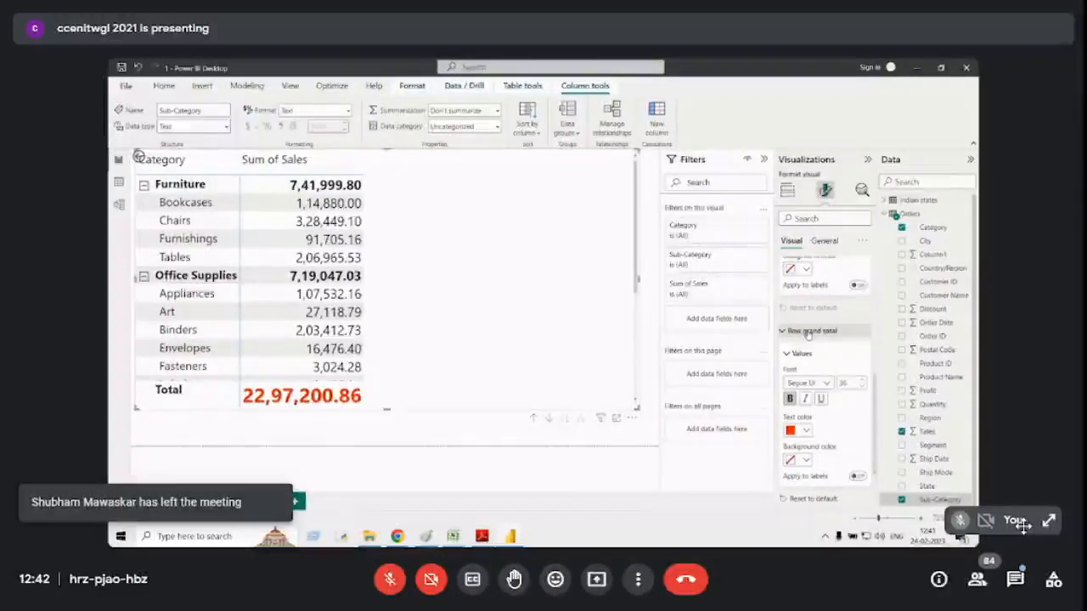
{"action": "scroll", "coordinate": [813, 458], "scroll_direction": "down", "scroll_amount": 2}
{"action": "scroll", "coordinate": [812, 458], "scroll_direction": "down", "scroll_amount": 1}
{"action": "left_click", "coordinate": [800, 368]}
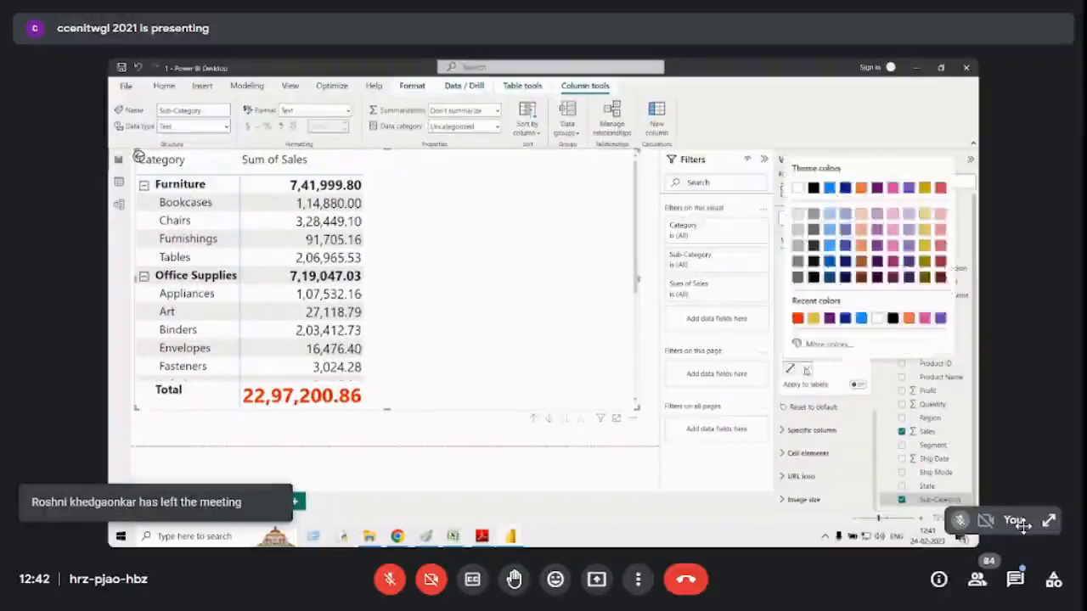
{"action": "left_click", "coordinate": [893, 319]}
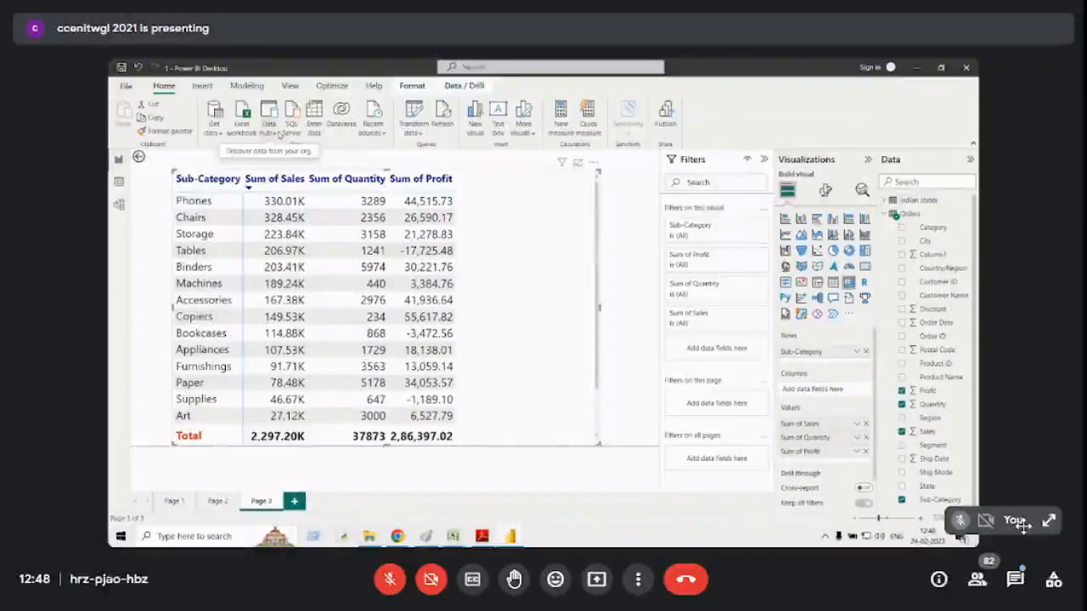
Sort the sub-category matrix by Sum of Profit in descending order.
{"action": "left_click", "coordinate": [412, 86]}
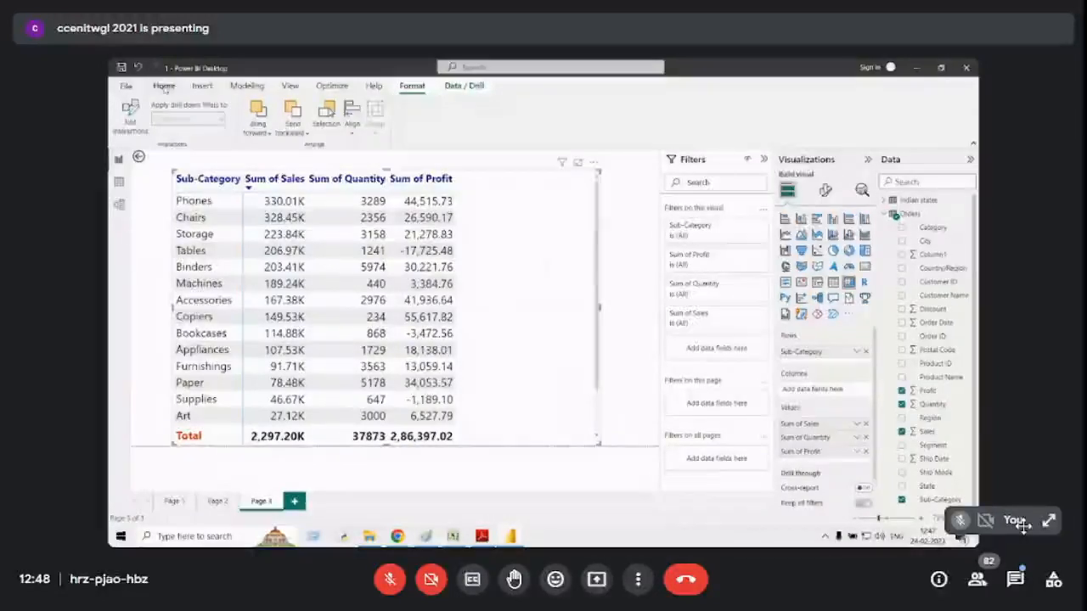
{"action": "left_click", "coordinate": [164, 86]}
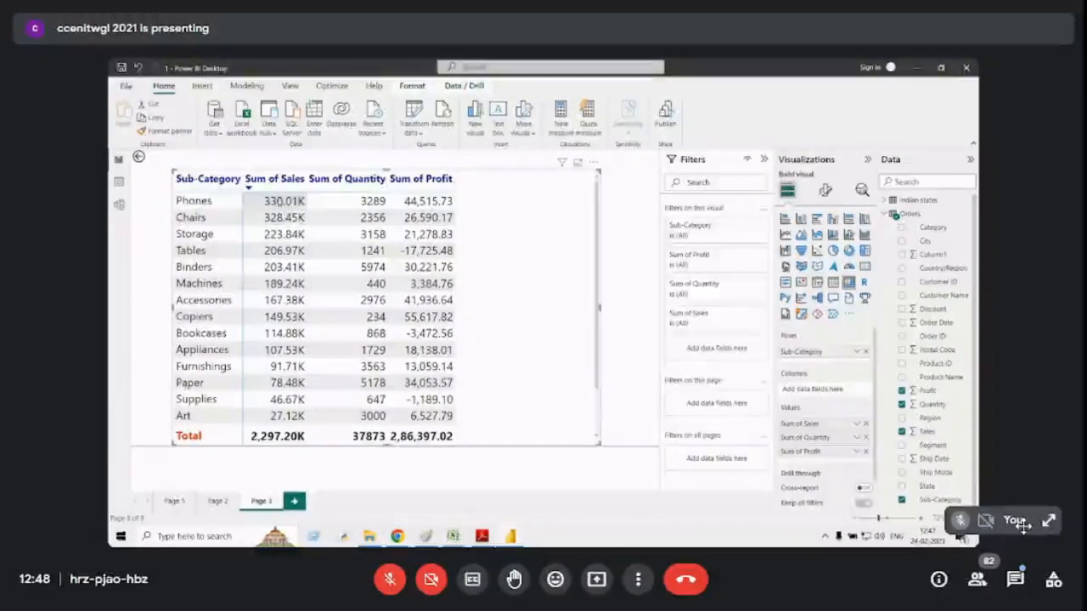
{"action": "left_click", "coordinate": [420, 178]}
{"action": "left_click", "coordinate": [421, 178]}
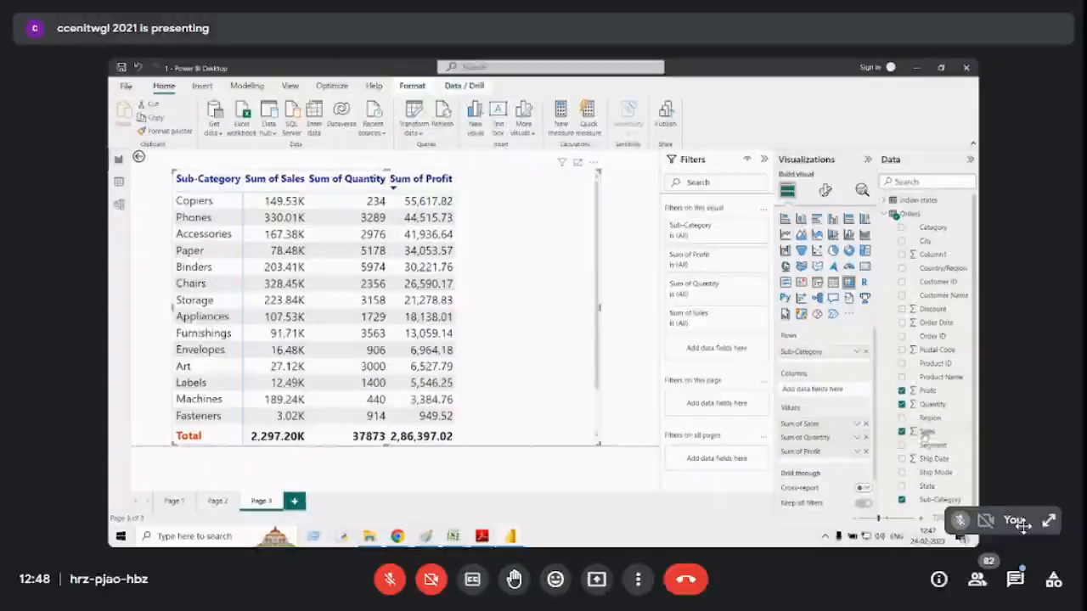
{"action": "left_click", "coordinate": [857, 452]}
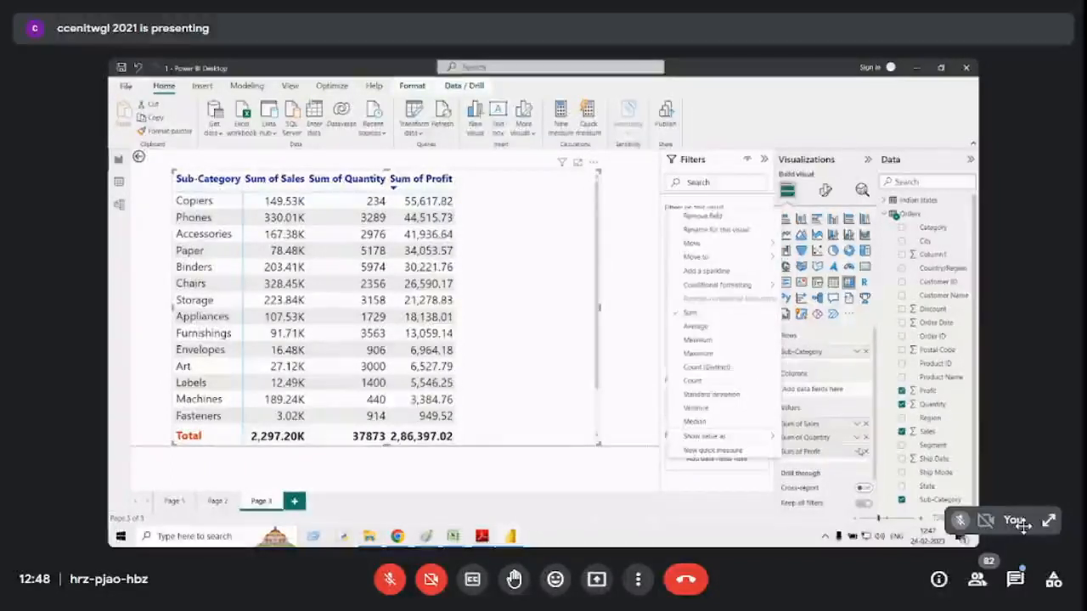
{"action": "left_click", "coordinate": [849, 454]}
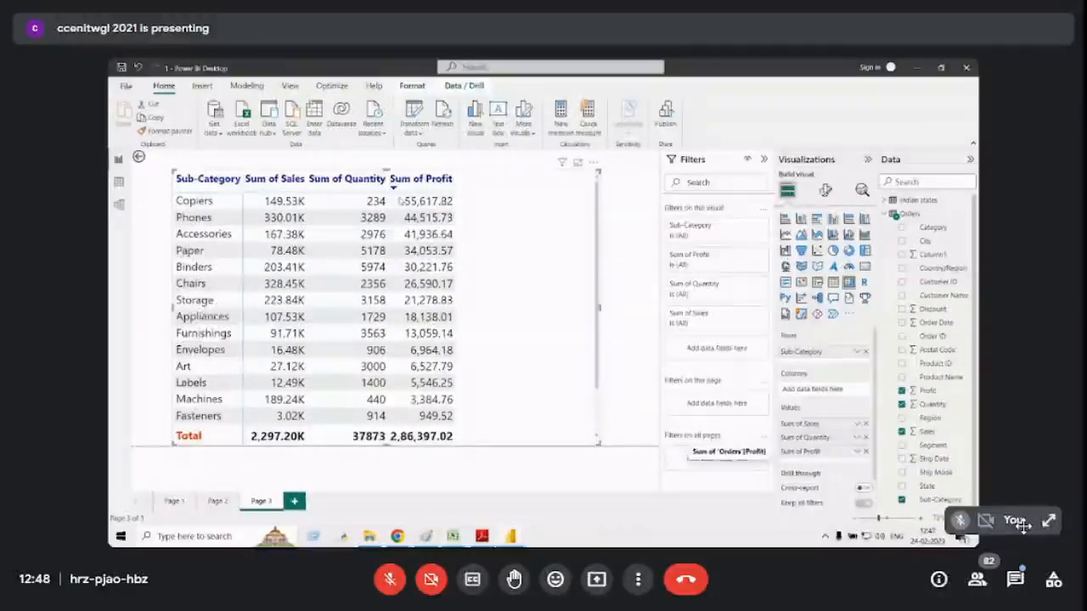
Choose Sum of Profit for specific column formatting, try Thousands as its display units, and return them to None.
{"action": "left_click", "coordinate": [825, 190]}
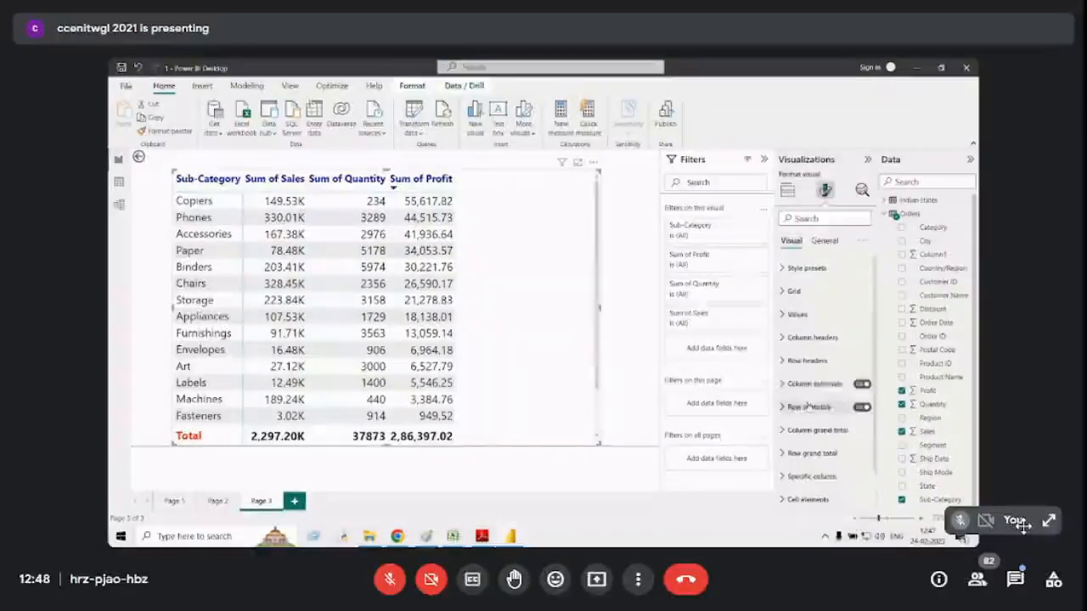
{"action": "left_click", "coordinate": [786, 478]}
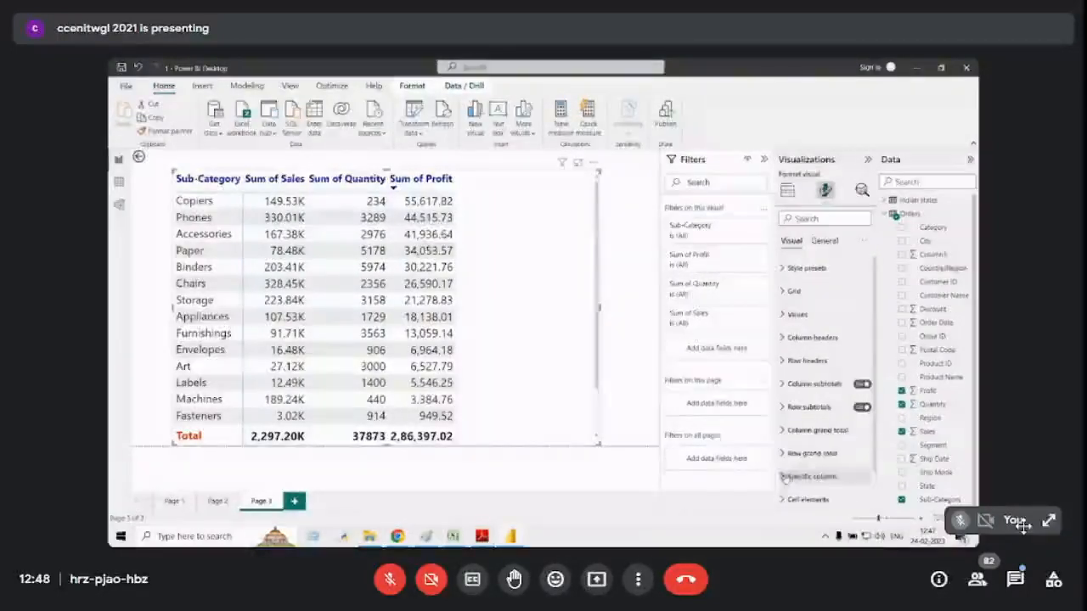
{"action": "scroll", "coordinate": [853, 468], "scroll_direction": "down", "scroll_amount": 3}
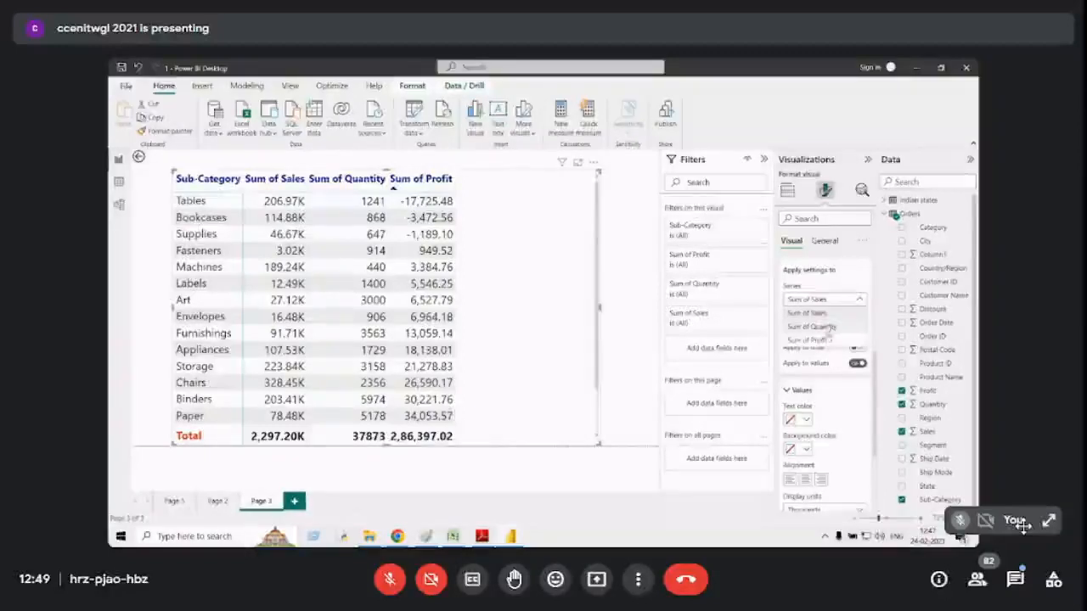
{"action": "left_click", "coordinate": [815, 327]}
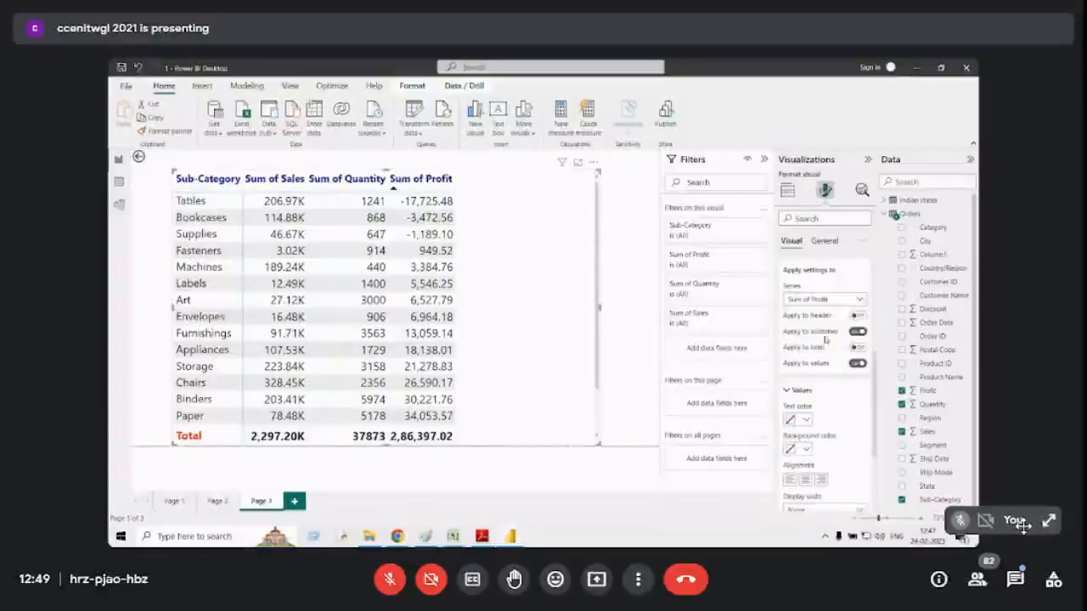
{"action": "scroll", "coordinate": [840, 421], "scroll_direction": "down", "scroll_amount": 3}
{"action": "left_click", "coordinate": [823, 377]}
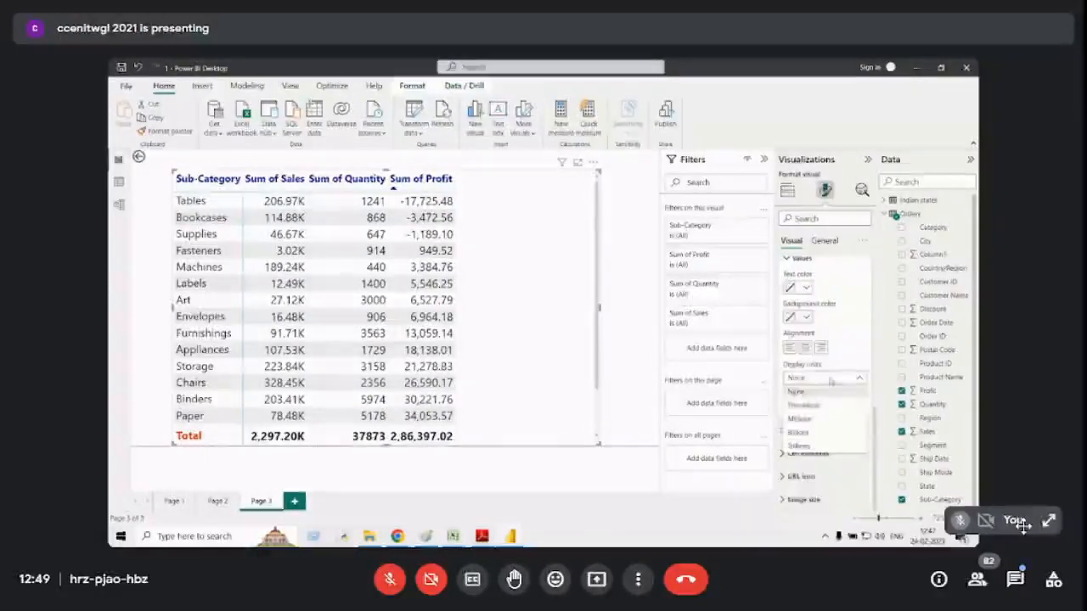
{"action": "left_click", "coordinate": [820, 408]}
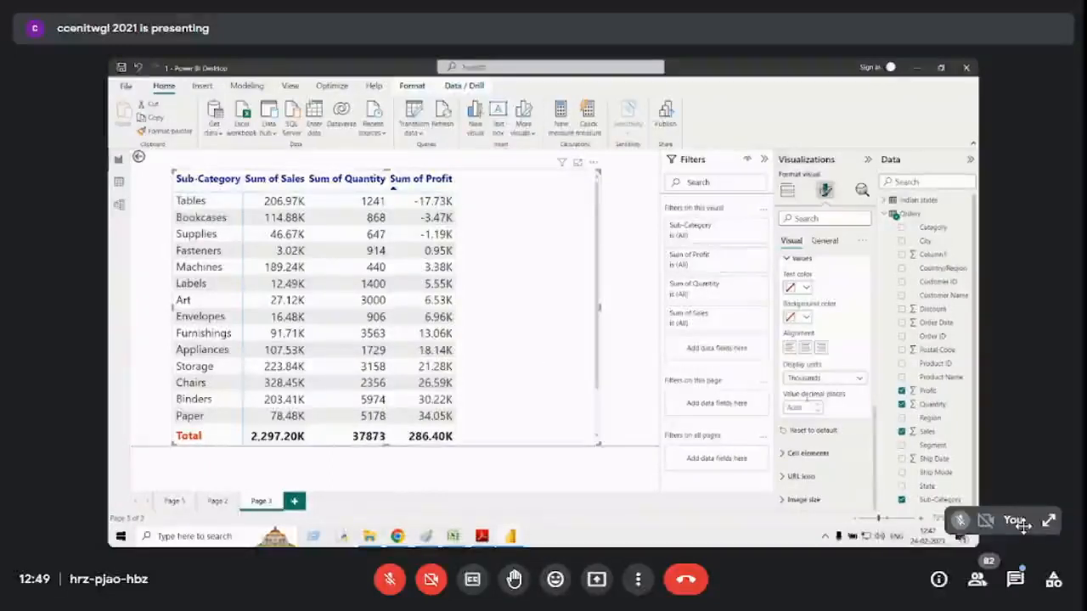
{"action": "left_click", "coordinate": [814, 382]}
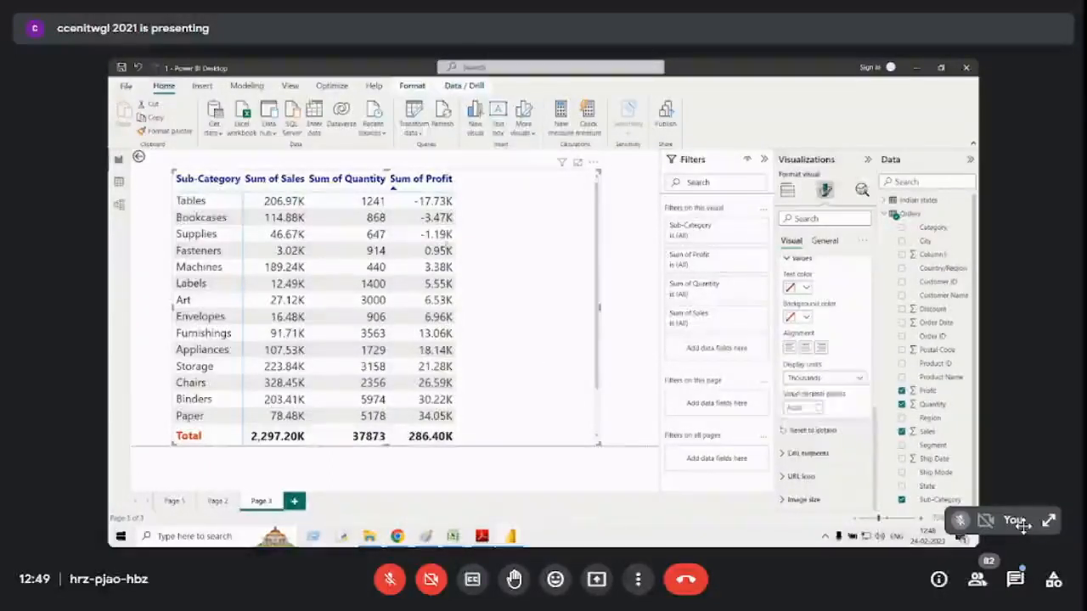
{"action": "left_click", "coordinate": [815, 392]}
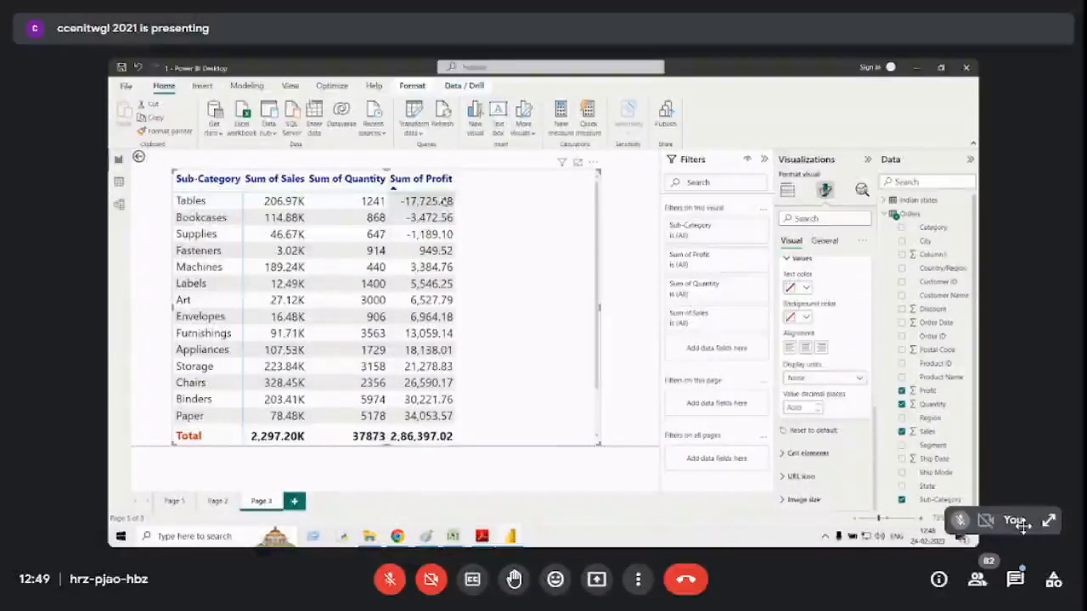
Sort the matrix by Sum of Profit in descending order and set that column's value decimal places to 0.
{"action": "left_click", "coordinate": [432, 180]}
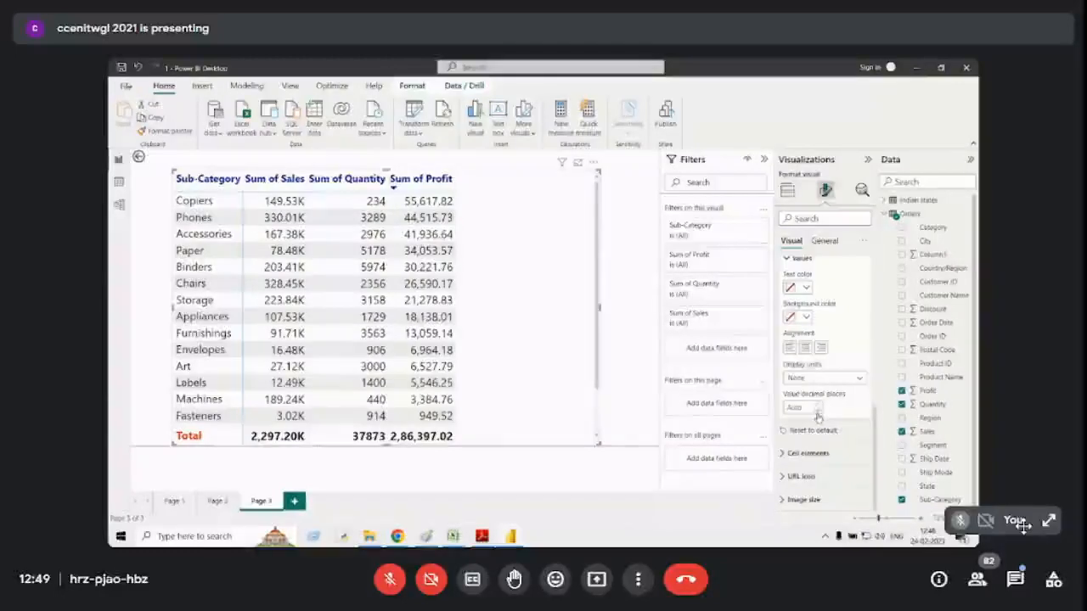
{"action": "left_click", "coordinate": [818, 411]}
{"action": "left_click", "coordinate": [818, 412]}
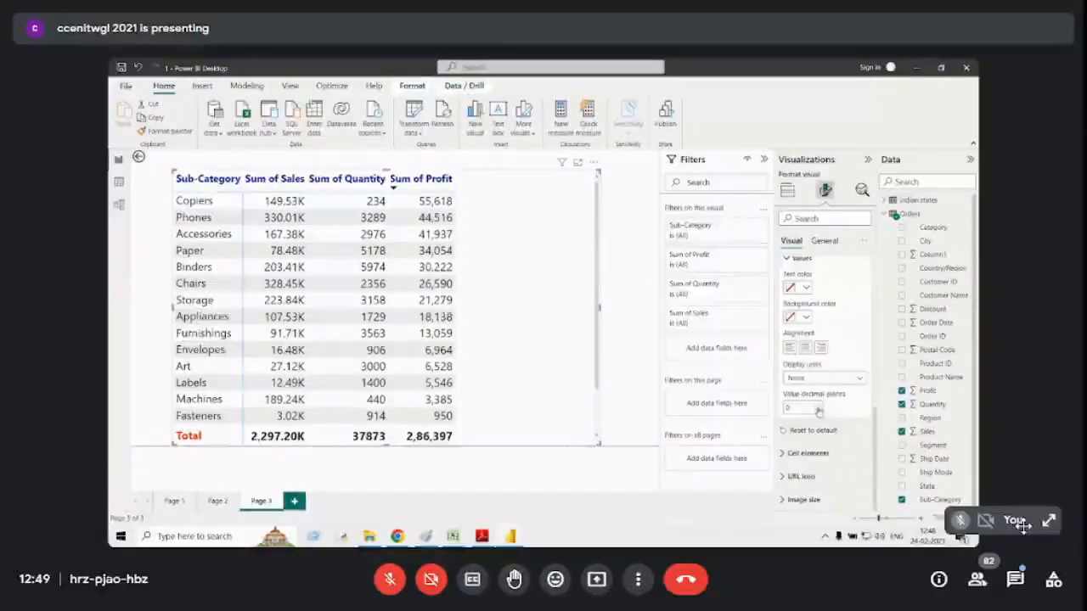
Switch to the 4 - Table and Matrix report, look through its page tabs and open the 4 Topics page.
{"action": "left_click", "coordinate": [510, 537]}
{"action": "left_click", "coordinate": [464, 484]}
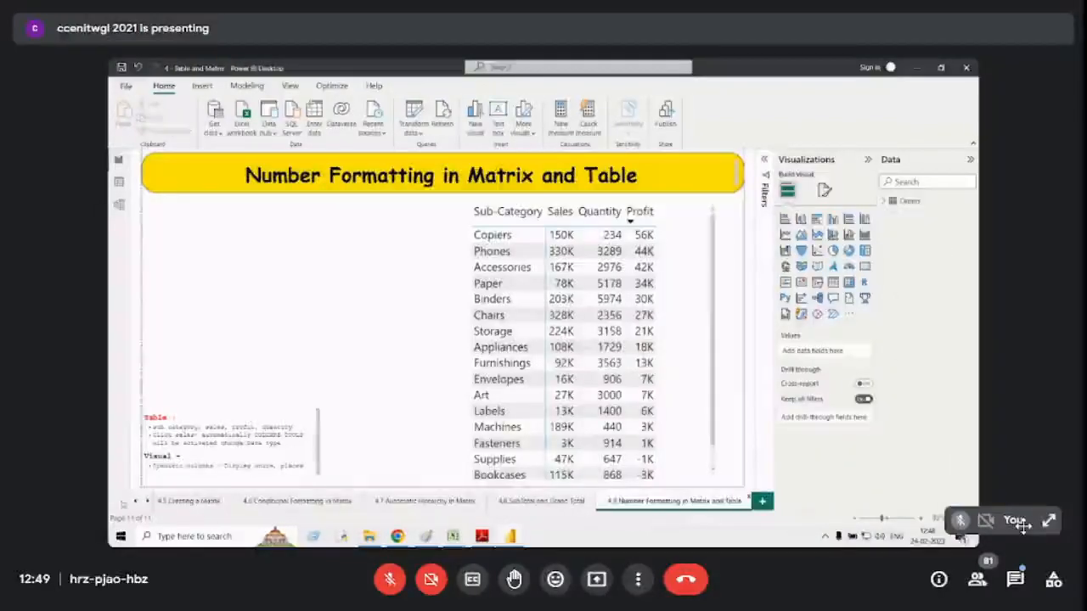
{"action": "left_click", "coordinate": [135, 503]}
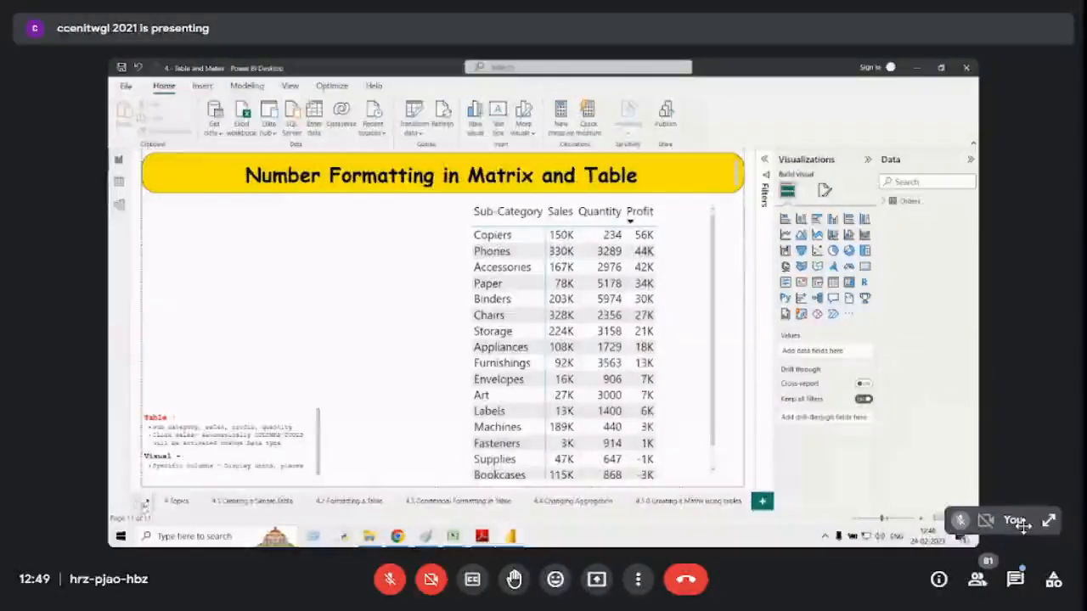
{"action": "left_click", "coordinate": [147, 502]}
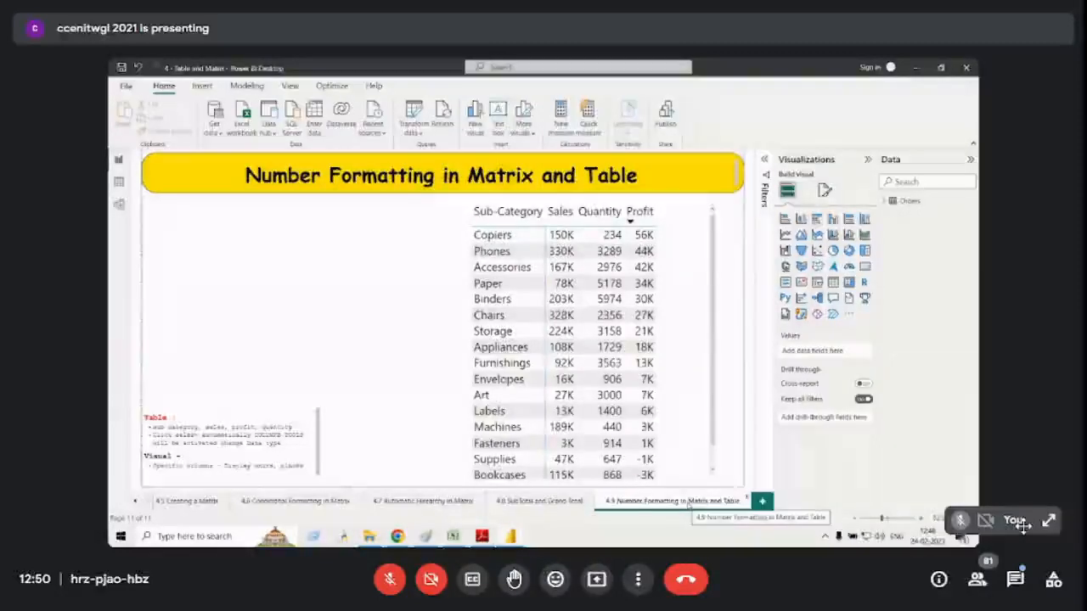
{"action": "left_click", "coordinate": [136, 502]}
{"action": "left_click", "coordinate": [177, 501]}
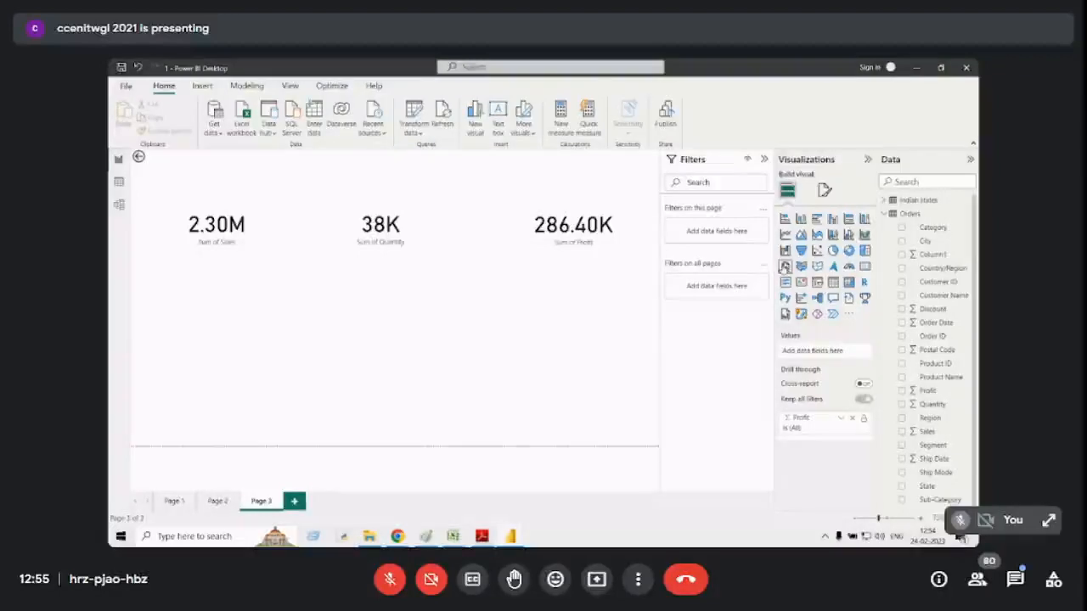
Add a map visual below the cards with State as its location and Sales as its bubble size.
{"action": "left_click", "coordinate": [785, 267]}
{"action": "left_click_drag", "start_coordinate": [229, 305], "coordinate": [531, 326]}
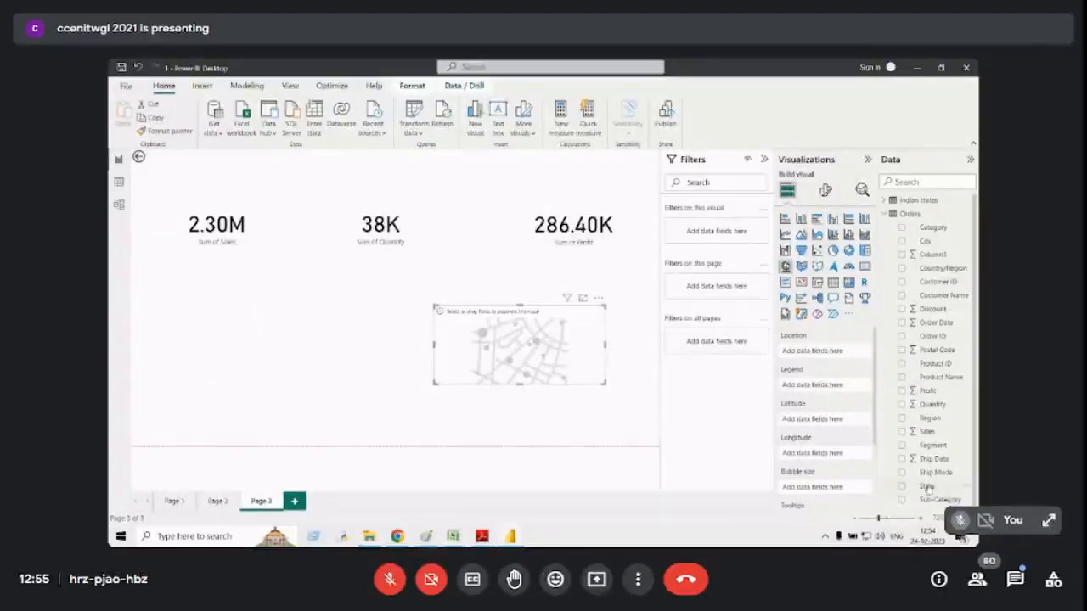
{"action": "left_click_drag", "start_coordinate": [927, 487], "coordinate": [823, 355]}
{"action": "left_click_drag", "start_coordinate": [823, 355], "coordinate": [824, 357]}
{"action": "left_click_drag", "start_coordinate": [927, 431], "coordinate": [832, 493]}
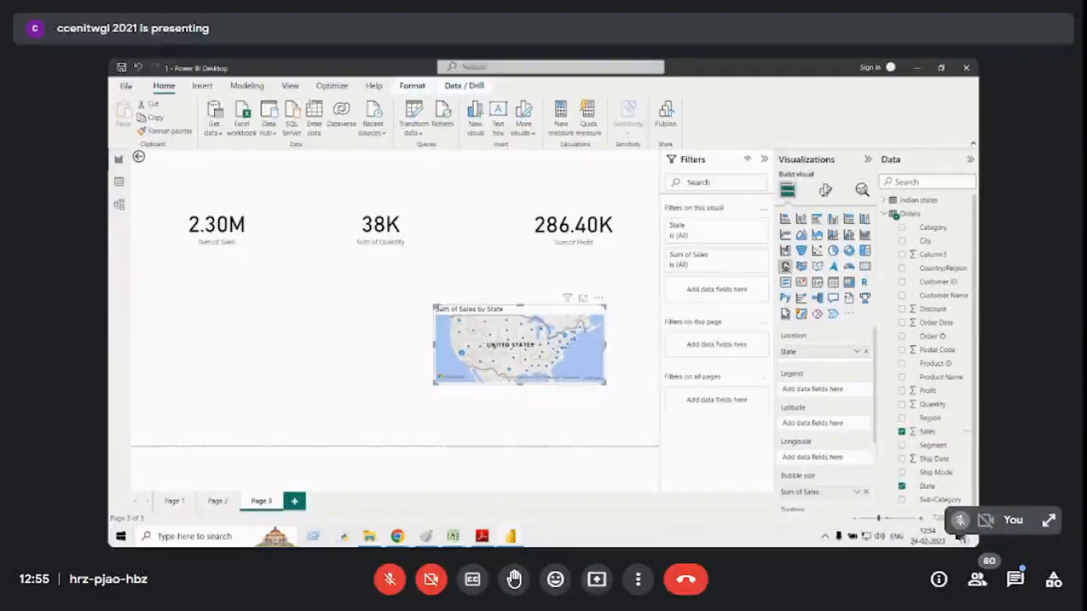
Enlarge the map beneath the cards and cross-filter the cards by the Texas bubble.
{"action": "left_click_drag", "start_coordinate": [433, 304], "coordinate": [289, 267]}
{"action": "left_click_drag", "start_coordinate": [447, 384], "coordinate": [447, 444]}
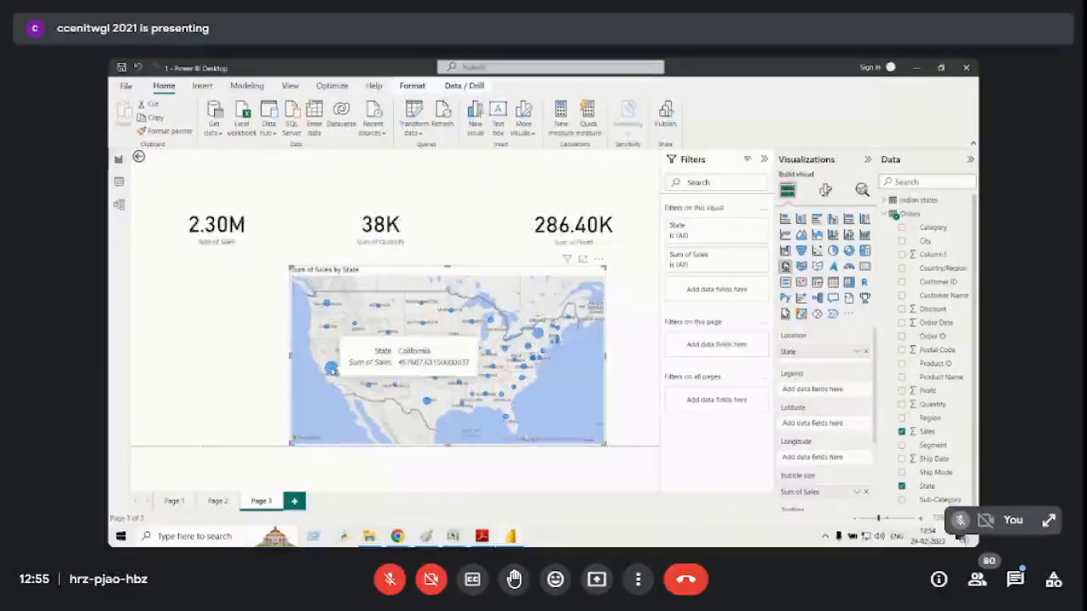
{"action": "left_click", "coordinate": [427, 400]}
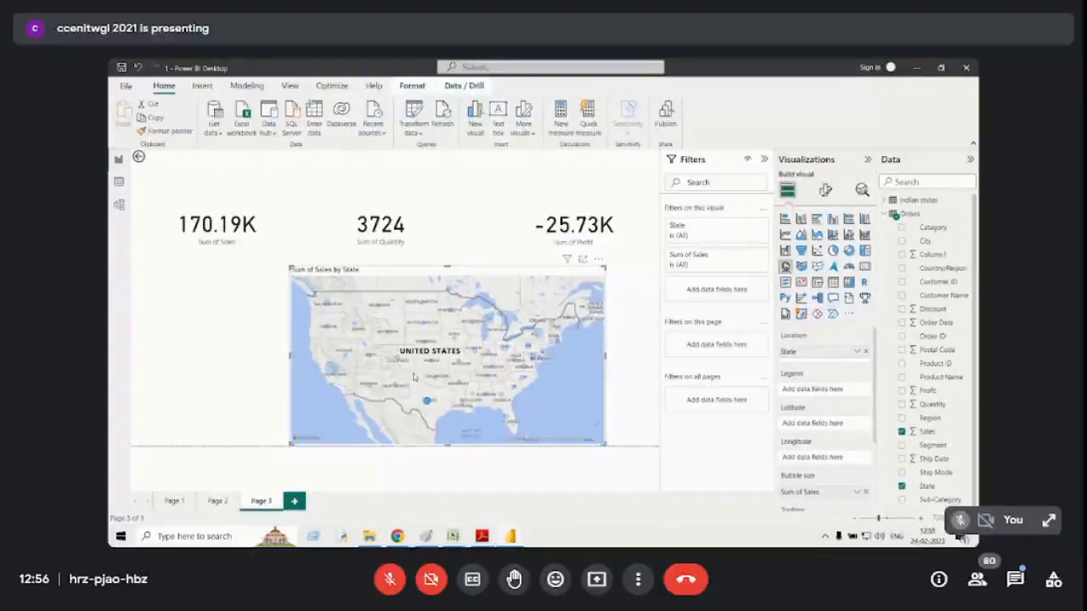
Shrink the map, place it at the page's lower right below the profit card, and deselect it.
{"action": "left_click_drag", "start_coordinate": [290, 355], "coordinate": [382, 357]}
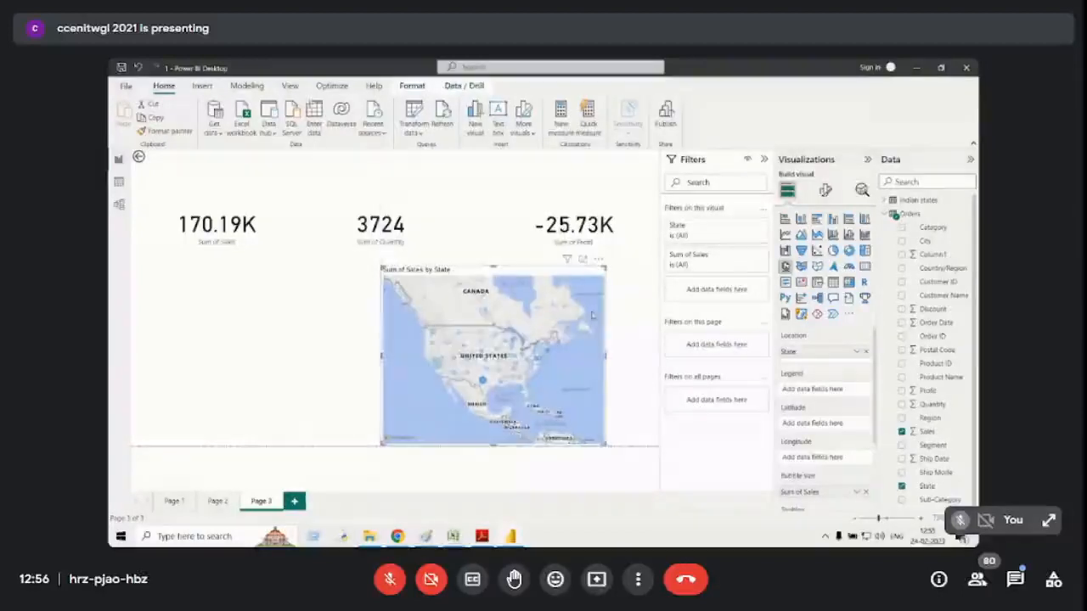
{"action": "left_click_drag", "start_coordinate": [604, 268], "coordinate": [581, 297]}
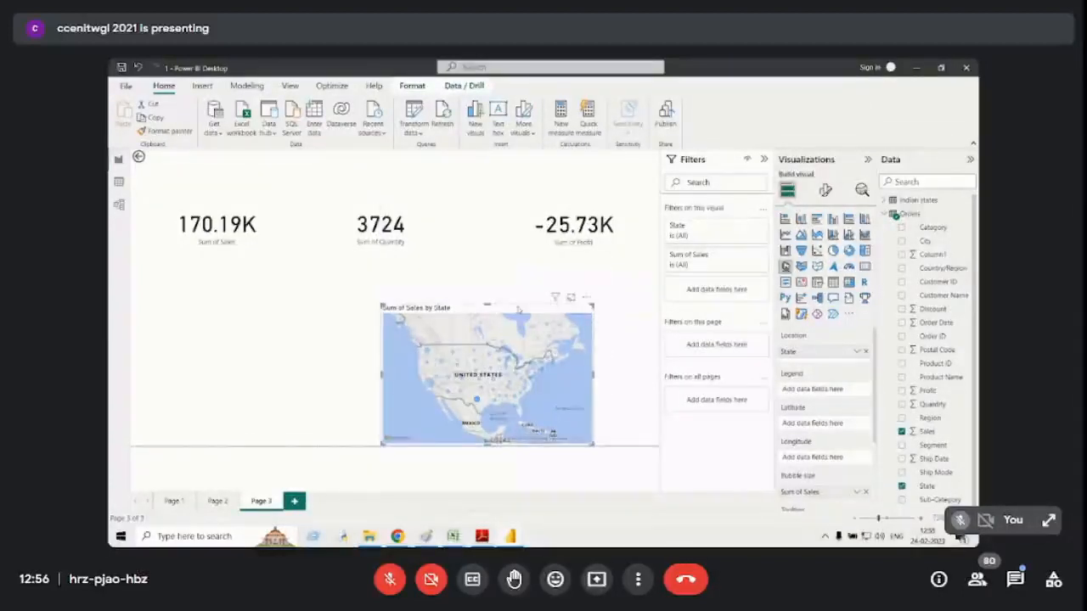
{"action": "left_click", "coordinate": [289, 325]}
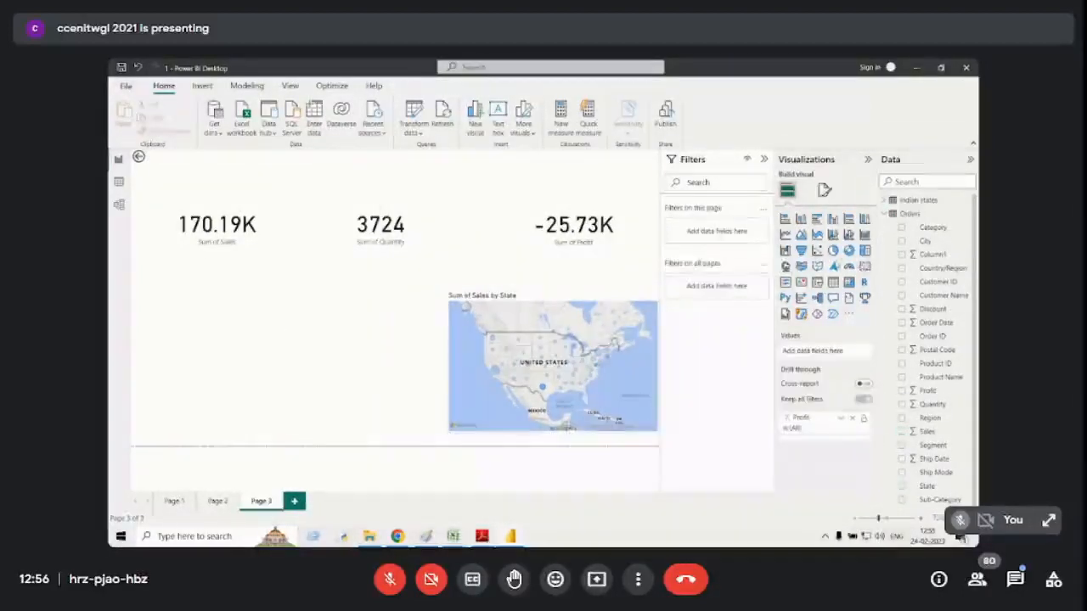
Add a table beside the map showing Sub-Category and Sales, and enlarge it below the cards.
{"action": "left_click", "coordinate": [833, 282]}
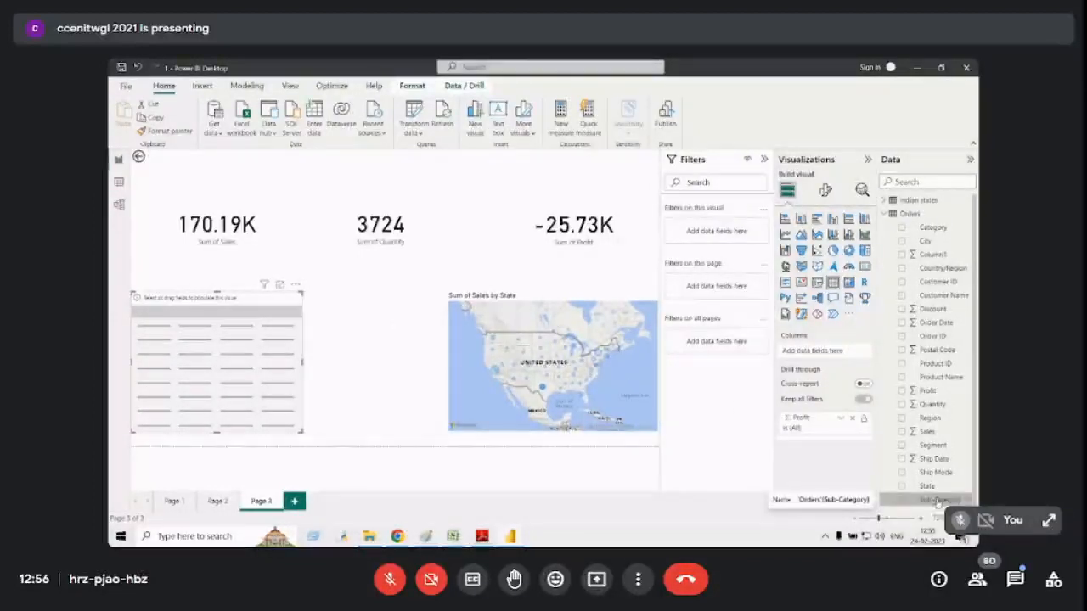
{"action": "left_click_drag", "start_coordinate": [938, 503], "coordinate": [829, 358]}
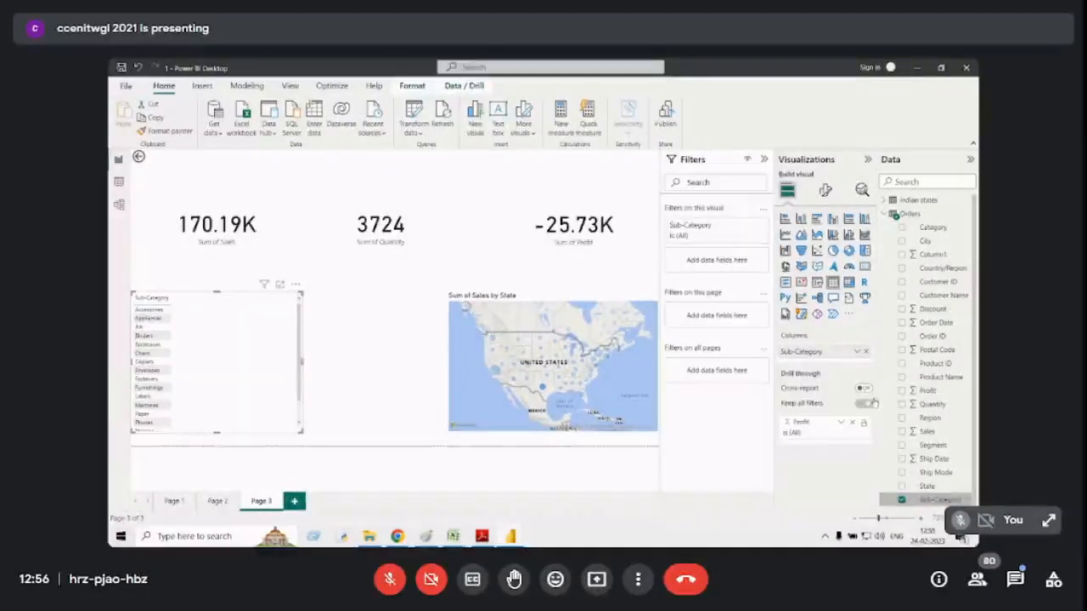
{"action": "left_click_drag", "start_coordinate": [924, 432], "coordinate": [828, 365]}
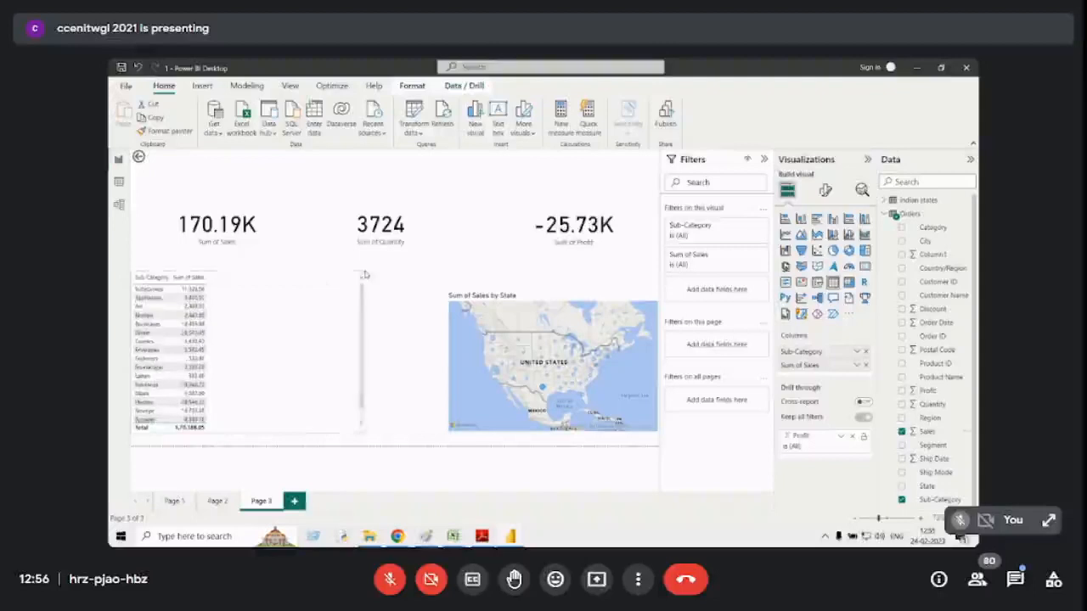
Cross-filter the cards and map by the Accessories row, clear it, and filter by Appliances and by Machines.
{"action": "left_click", "coordinate": [161, 287]}
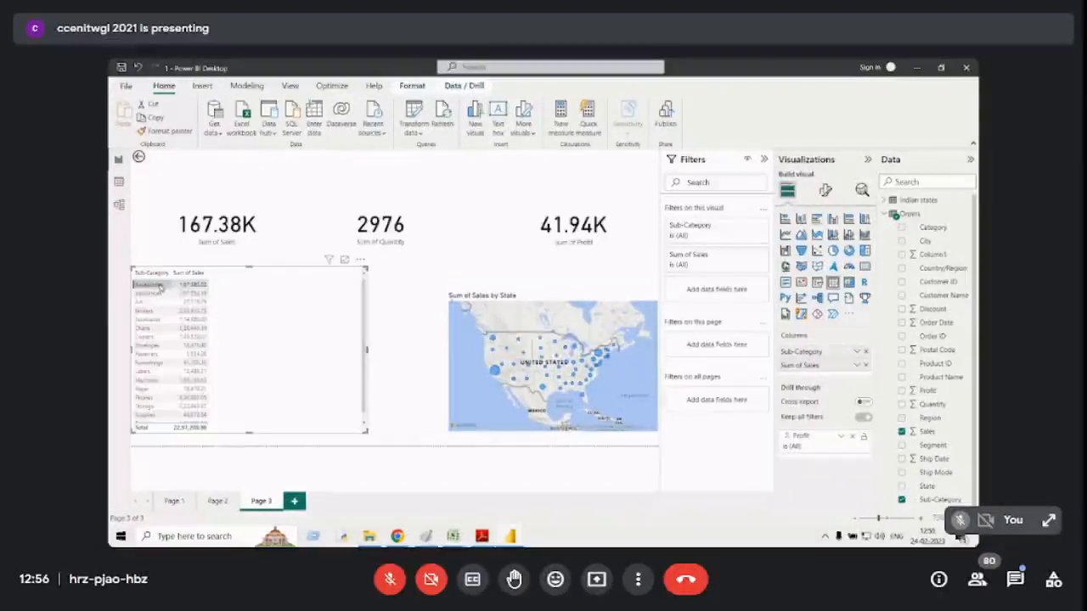
{"action": "left_click", "coordinate": [161, 288]}
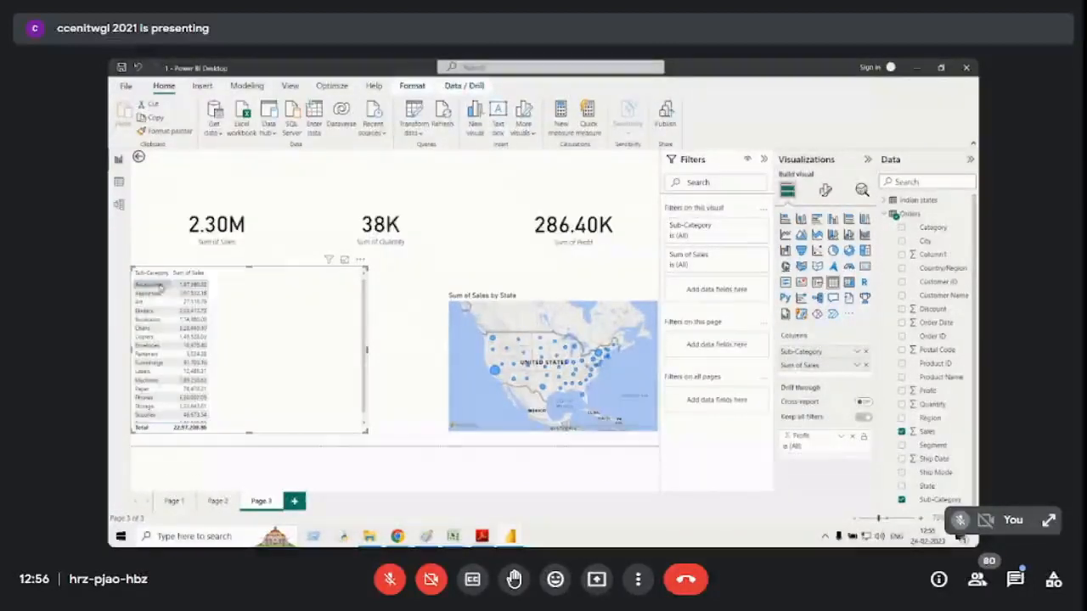
{"action": "left_click", "coordinate": [147, 293]}
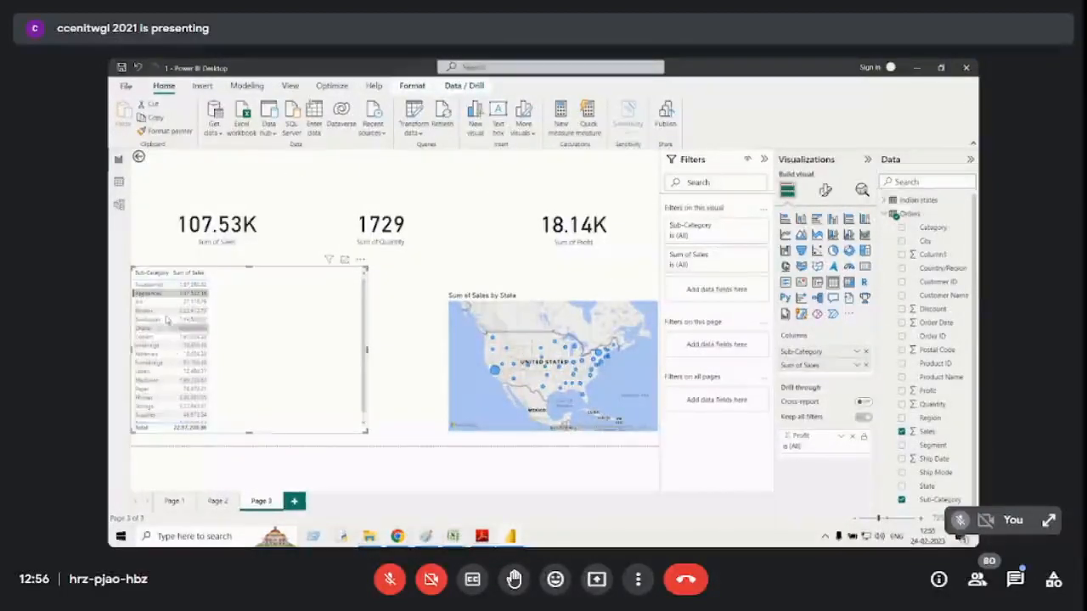
{"action": "left_click", "coordinate": [146, 380]}
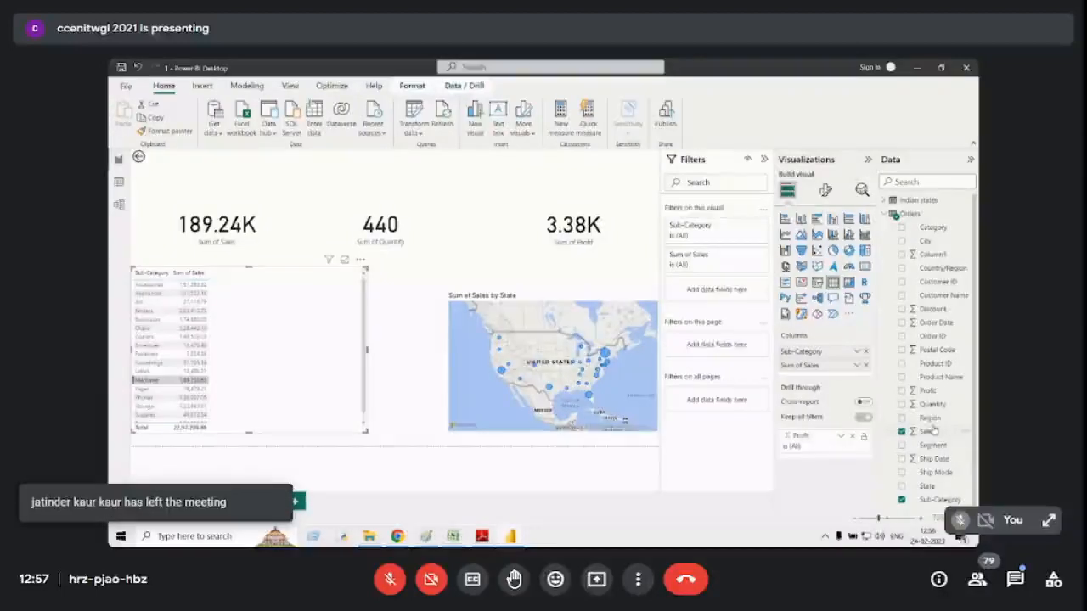
Add Quantity and Profit columns to the sub-category table and select its Copiers row.
{"action": "left_click_drag", "start_coordinate": [932, 406], "coordinate": [246, 297]}
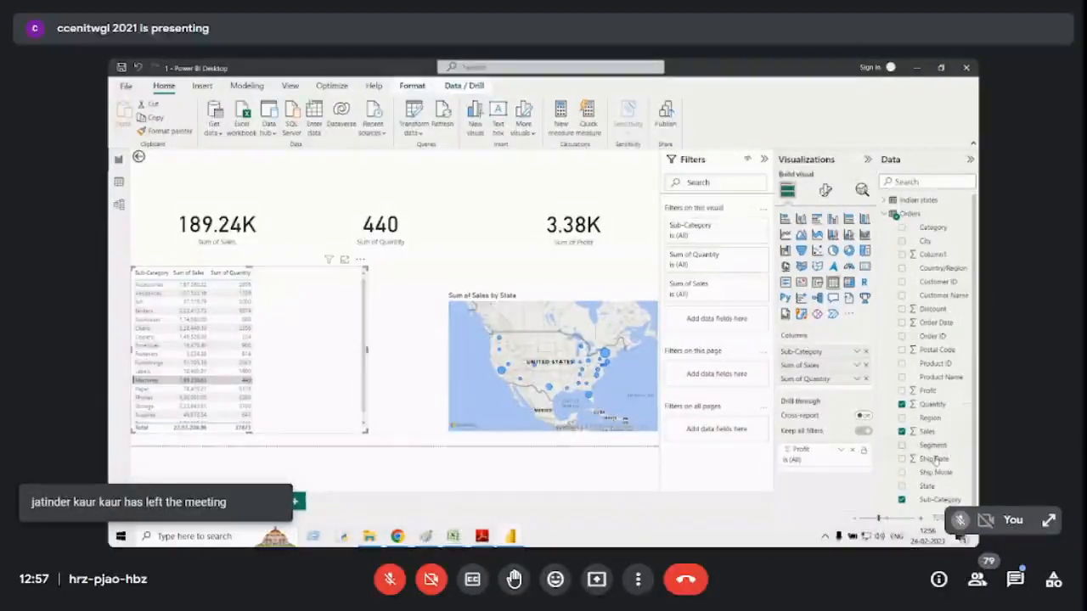
{"action": "left_click_drag", "start_coordinate": [927, 391], "coordinate": [246, 339]}
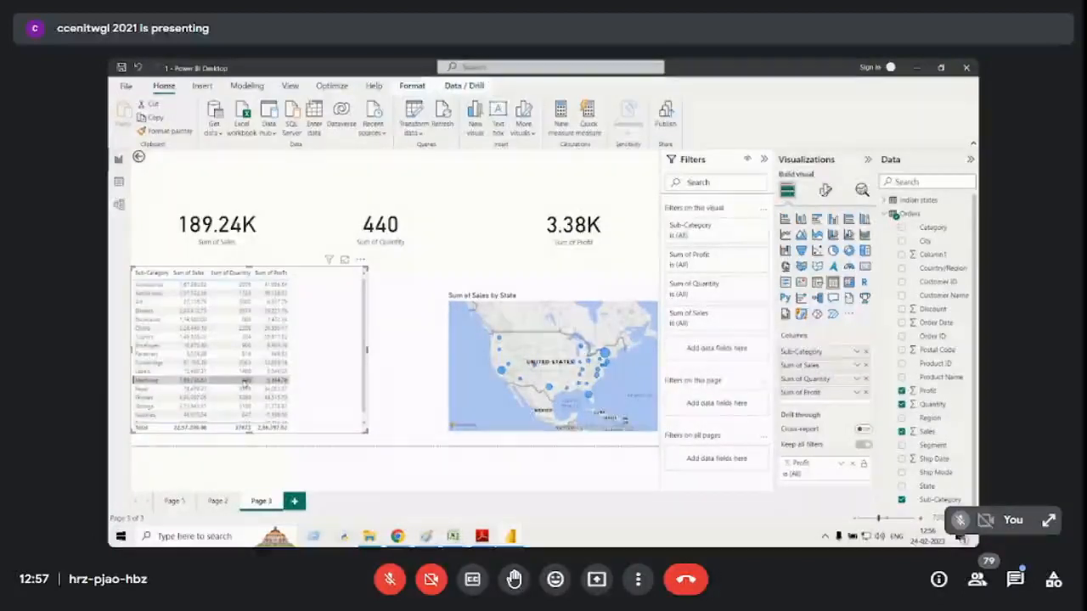
{"action": "left_click", "coordinate": [153, 338]}
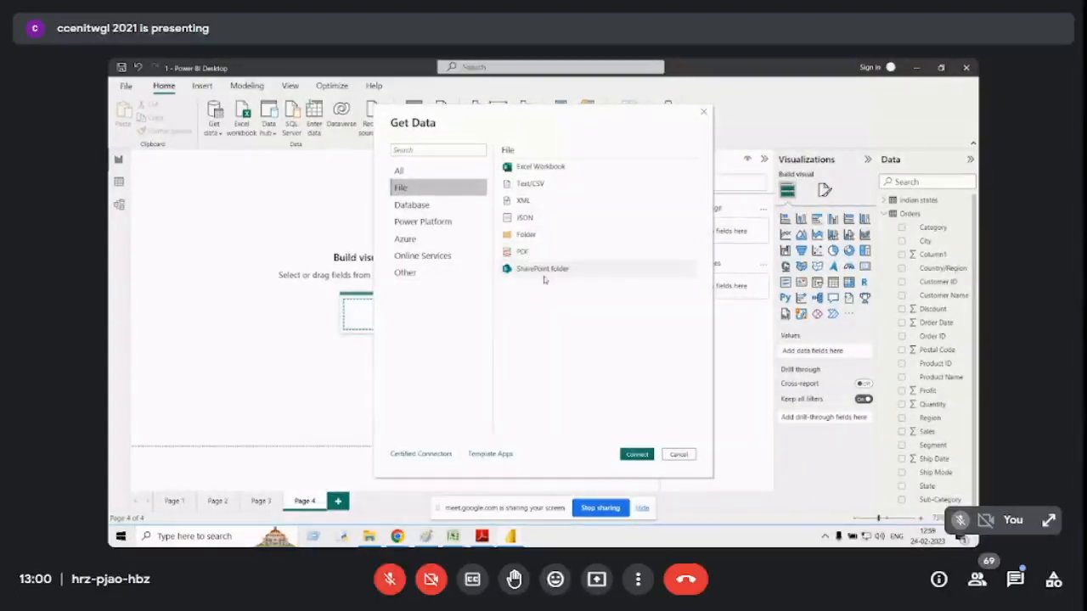
Browse the data source categories, connect to the Superstore.xlsx Excel workbook and load its Orders sheet into Power Query.
{"action": "left_click", "coordinate": [411, 207]}
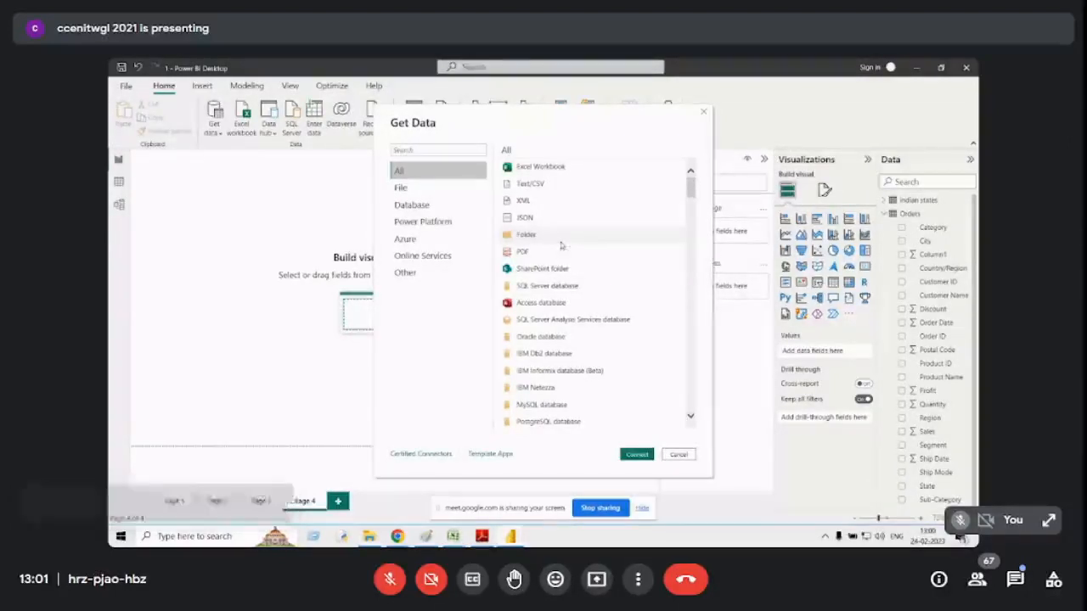
{"action": "left_click", "coordinate": [560, 169]}
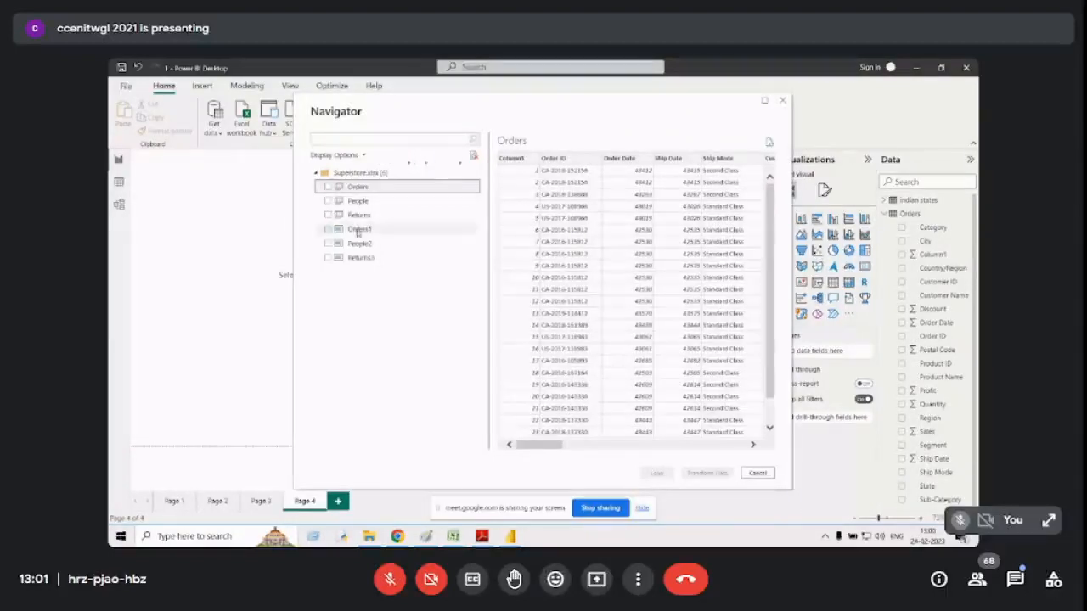
{"action": "left_click", "coordinate": [328, 187]}
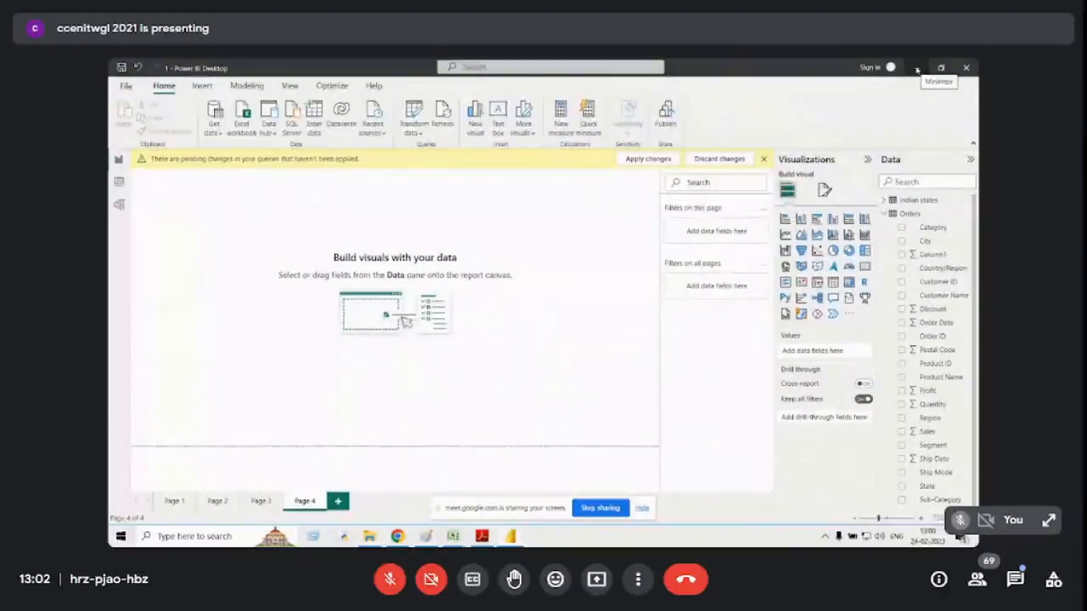
Minimize both report windows, scroll through the Orders (2) rows in Power Query Editor and close the editor.
{"action": "left_click", "coordinate": [917, 69]}
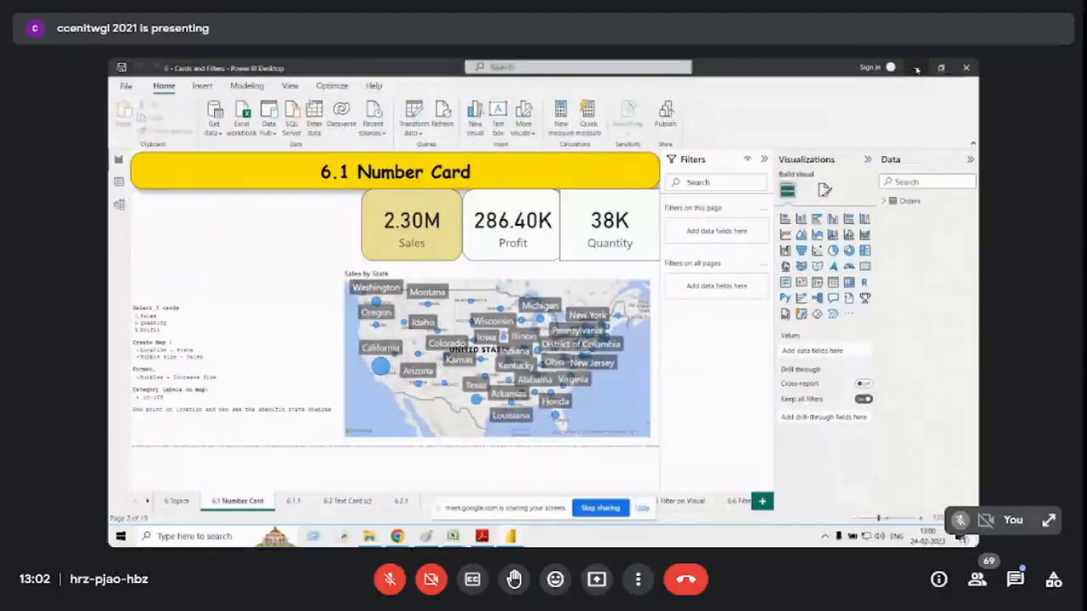
{"action": "left_click", "coordinate": [916, 69]}
{"action": "scroll", "coordinate": [527, 339], "scroll_direction": "down", "scroll_amount": 4}
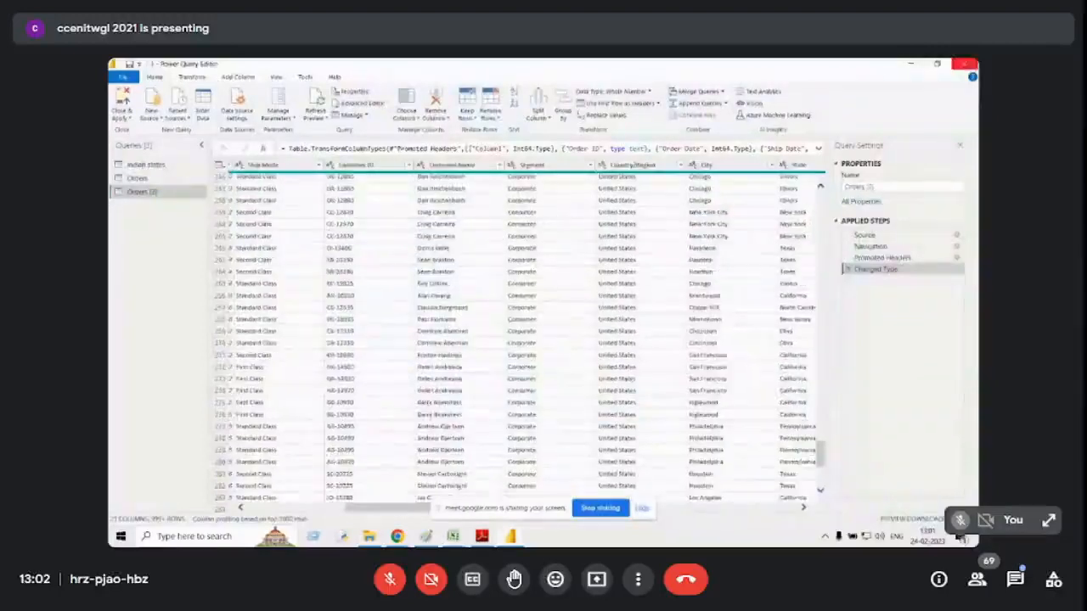
{"action": "left_click", "coordinate": [970, 66]}
{"action": "left_click", "coordinate": [596, 316]}
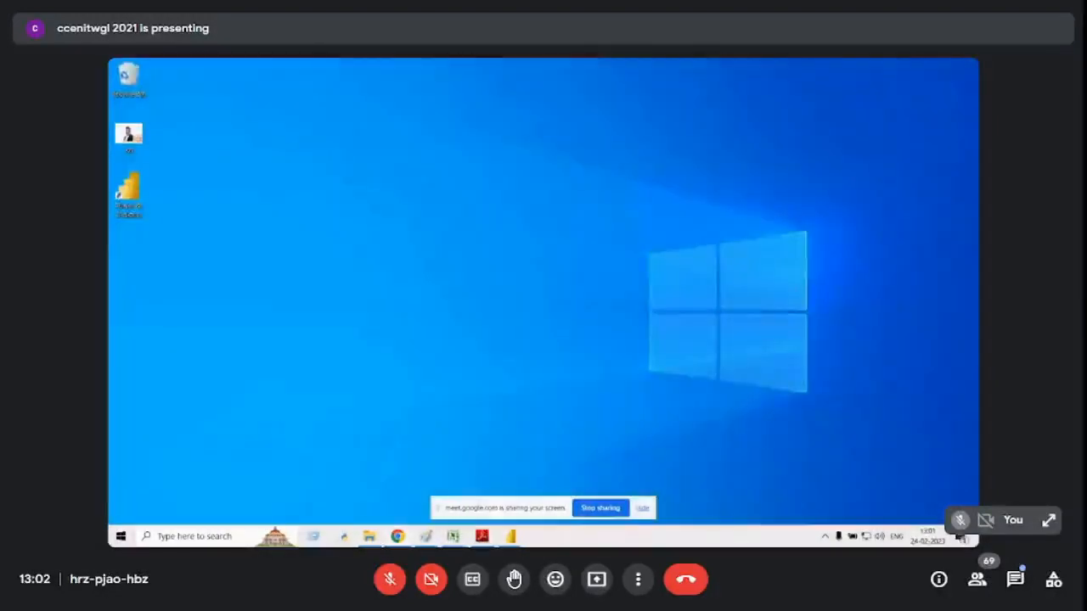
Switch to the Google Meet call in Chrome, hide the screen-sharing notice and stop presenting.
{"action": "mouse_move", "coordinate": [395, 539]}
{"action": "left_click", "coordinate": [369, 499]}
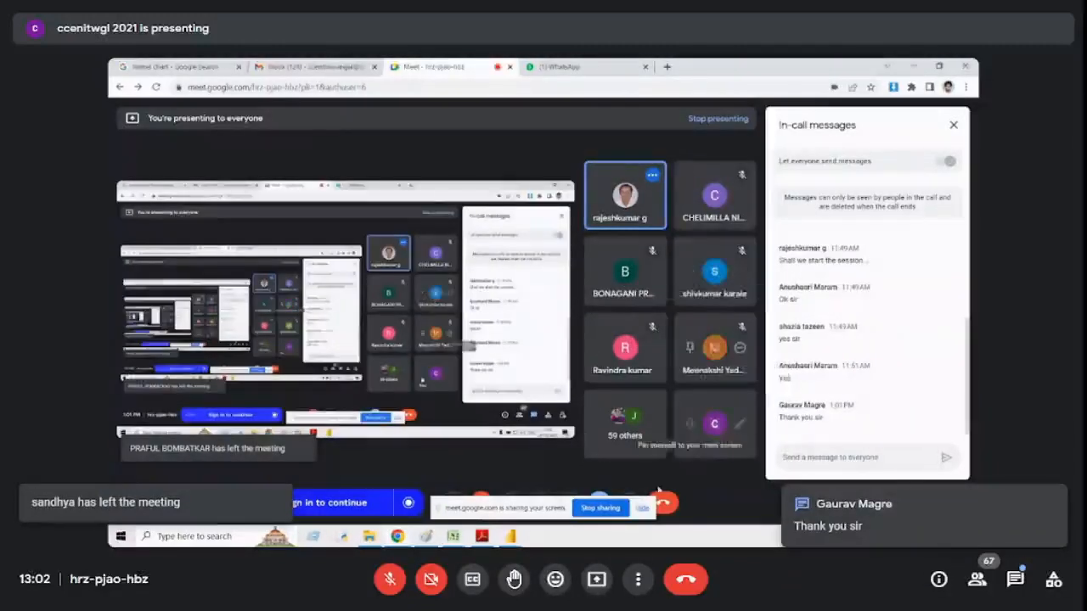
{"action": "left_click", "coordinate": [642, 509]}
{"action": "left_click", "coordinate": [599, 503]}
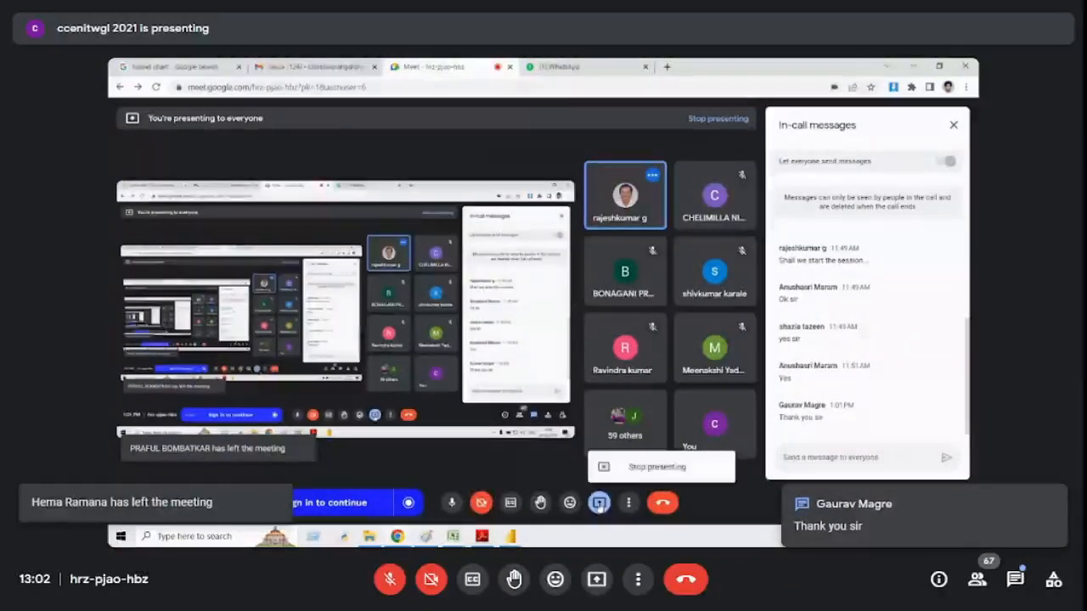
{"action": "left_click", "coordinate": [645, 467]}
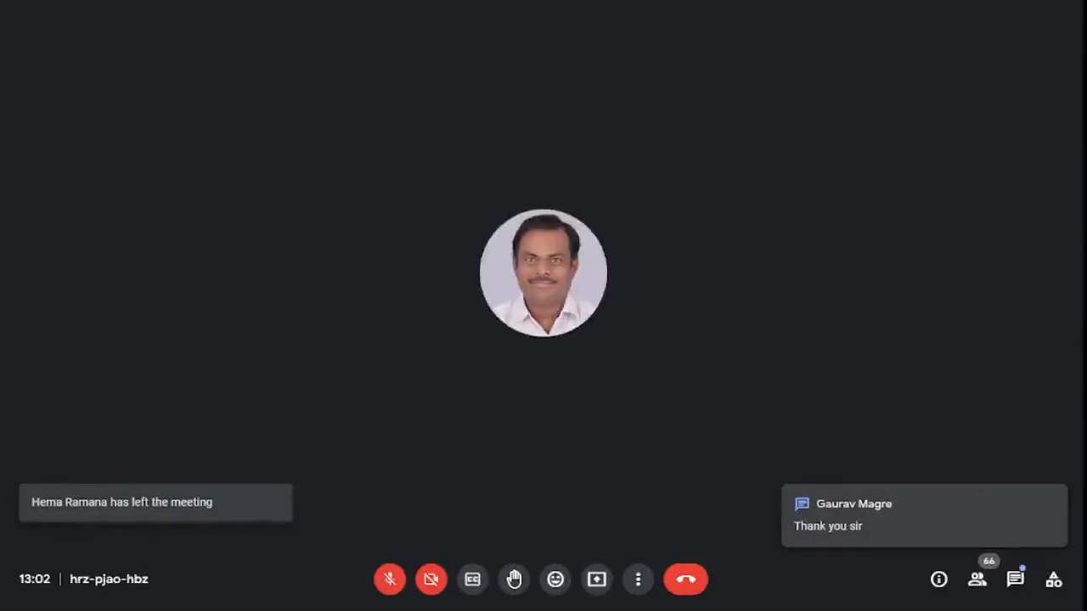